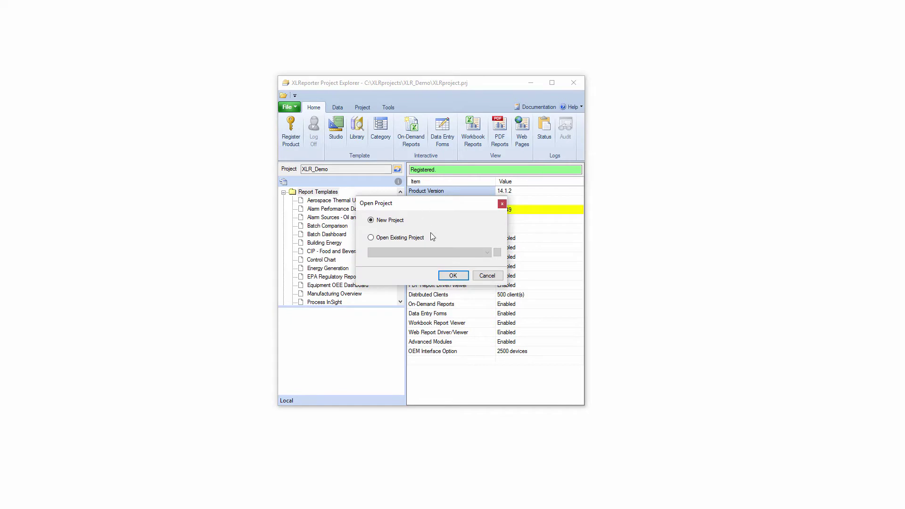
Choose New Project, skip the welcome page, and enter XLRproject_Ewon as the project name
left_click(451, 276)
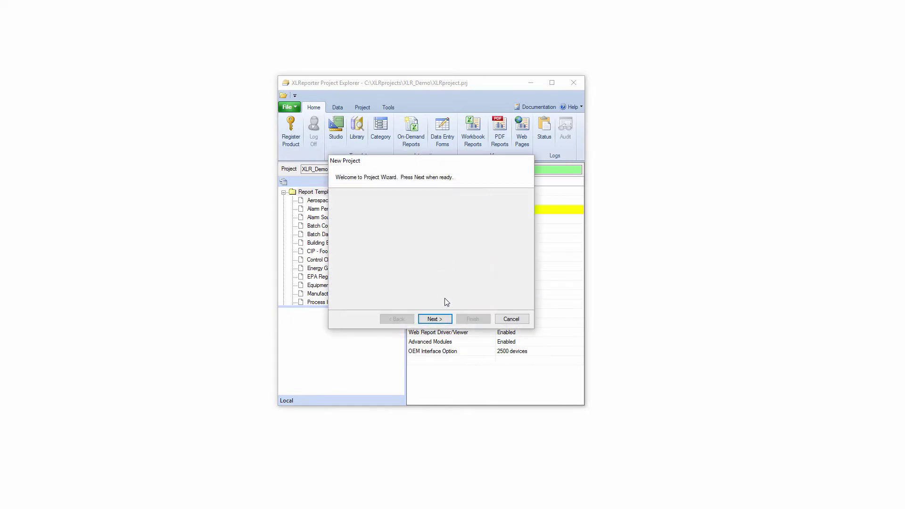
left_click(442, 318)
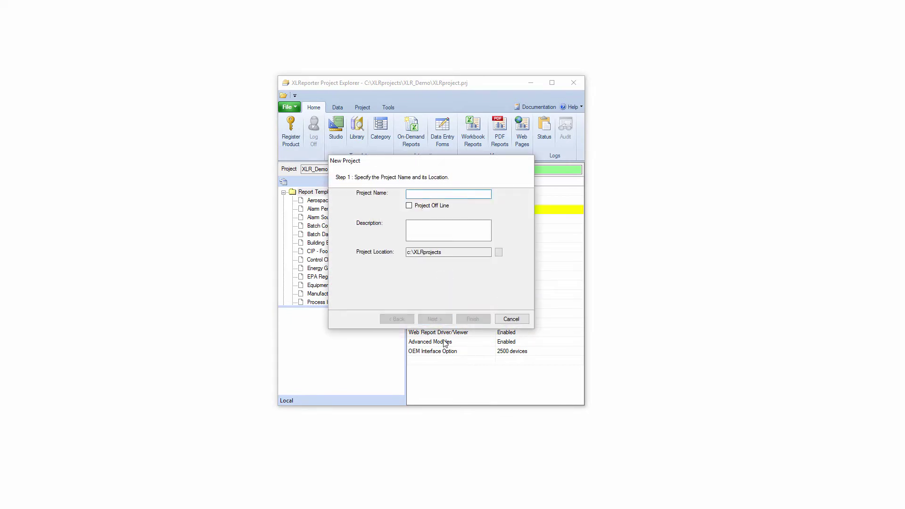
type("XLRproject_Ewon")
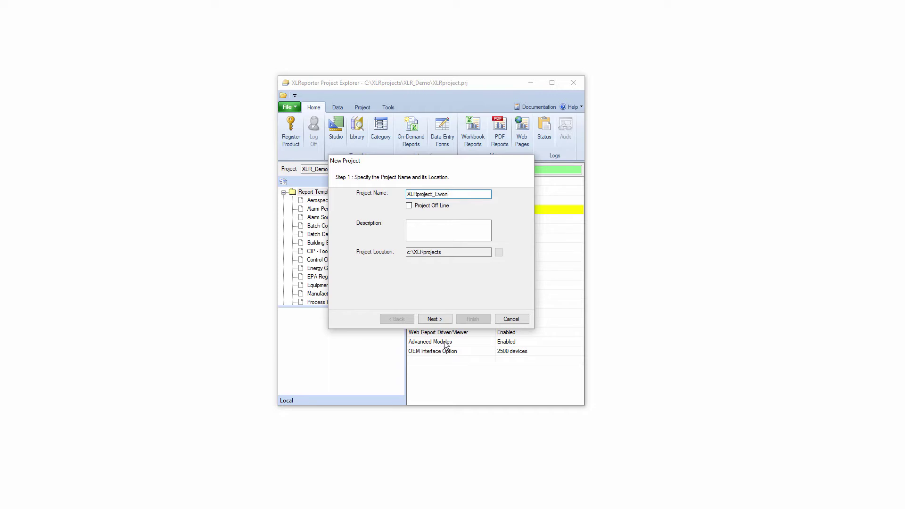
Add an HMS Ewon M2Web Real-time values connector as the project's data source
left_click(441, 319)
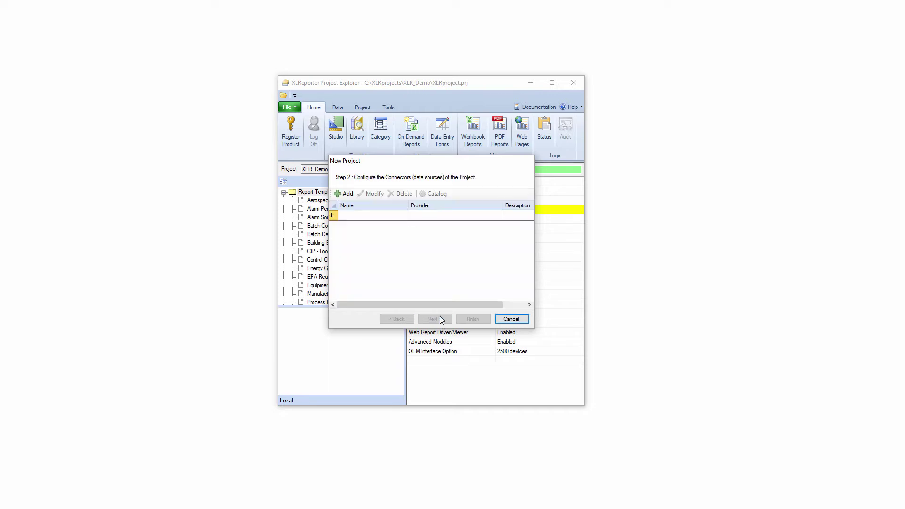
left_click(346, 195)
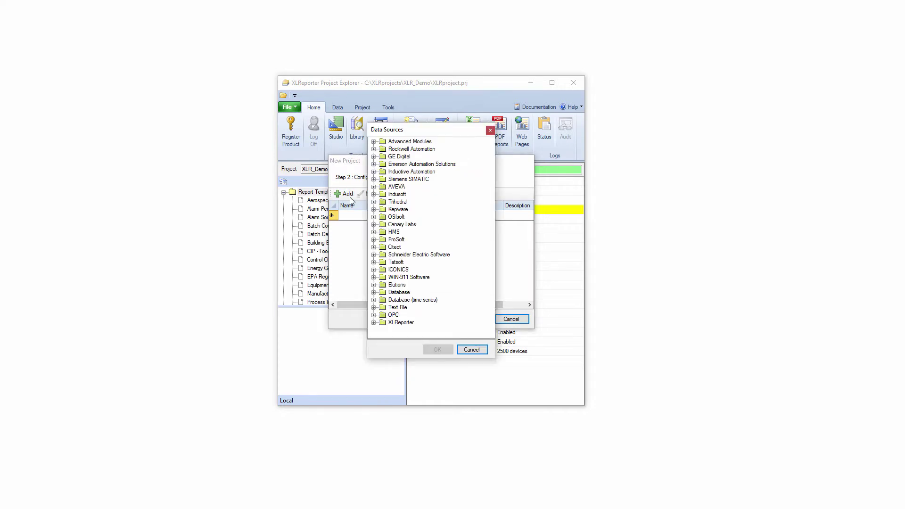
left_click(375, 233)
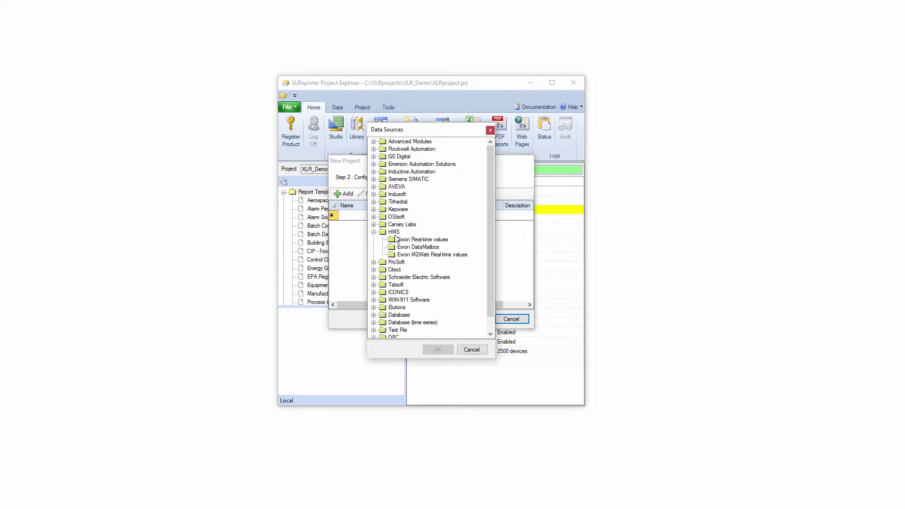
left_click(446, 257)
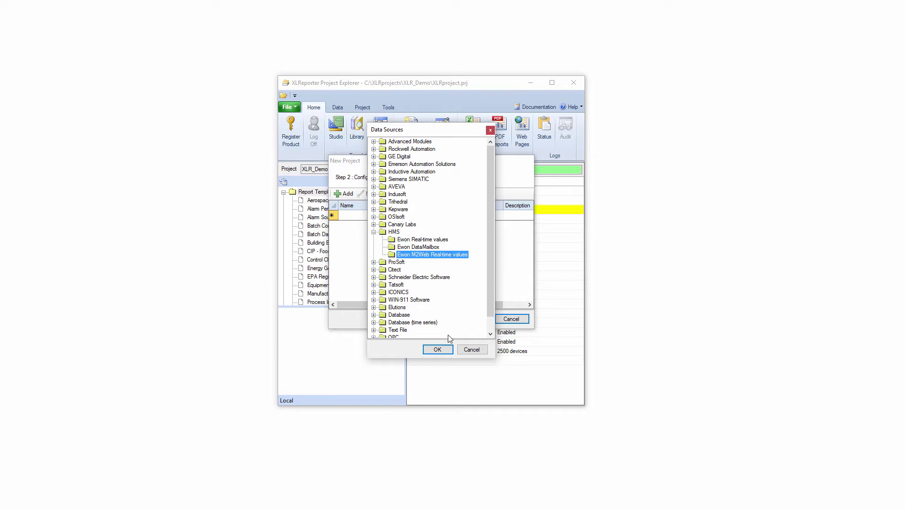
left_click(448, 350)
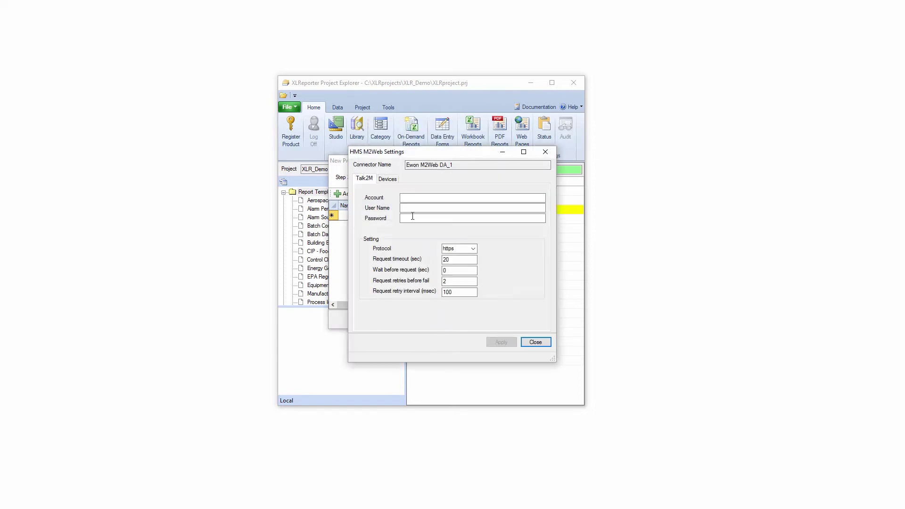
Enter the Talk2M account name, user name and password on the Talk2M tab
left_click(409, 198)
type("sytechinc_office")
key("Tab")
type("sy")
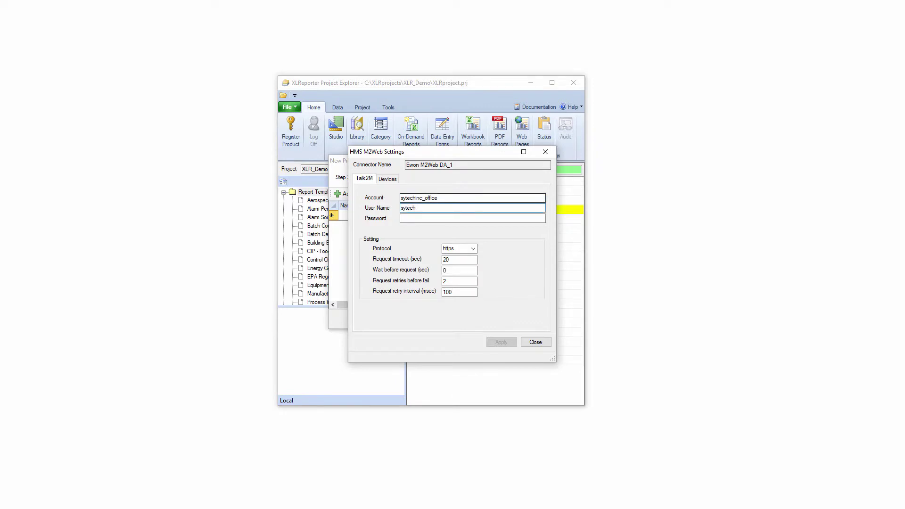
key("Tab")
type("*")
Add a device on the Devices tab and scan for available Ewon devices
left_click(388, 180)
left_click(375, 191)
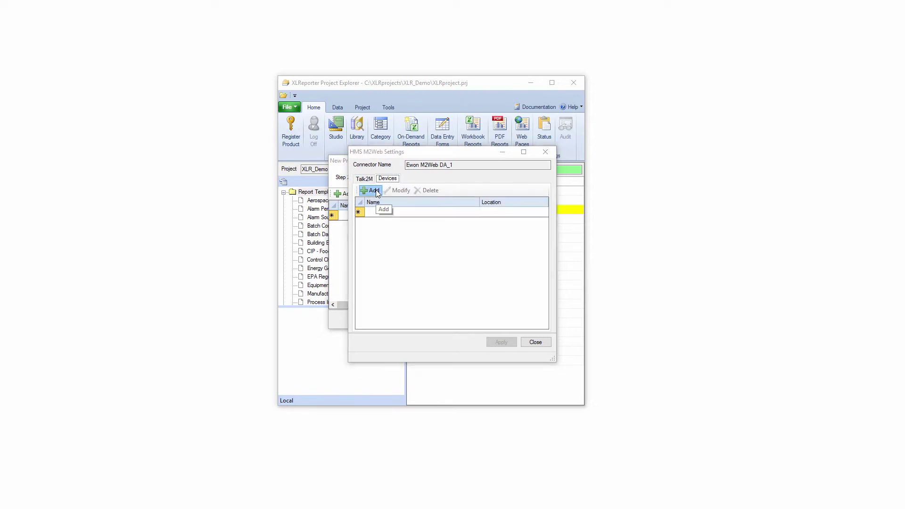
left_click(504, 178)
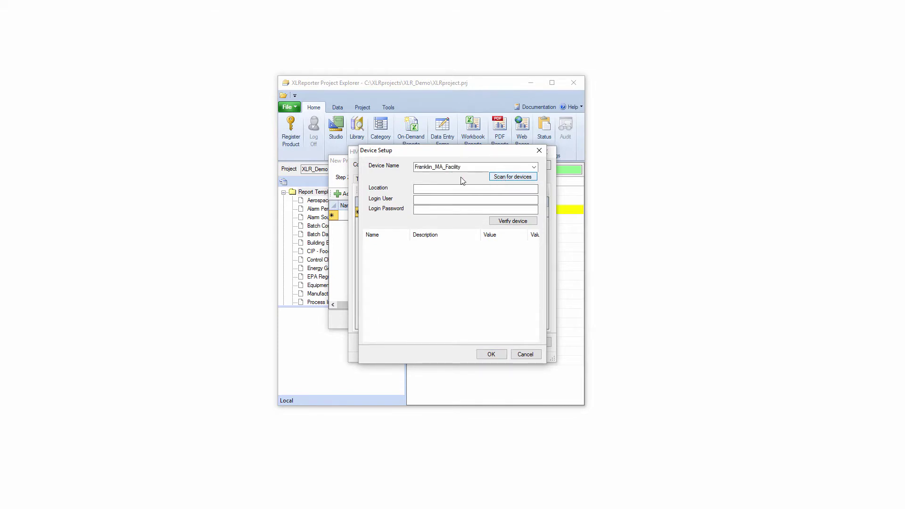
Set Franklin_MA_Facility's location to Franklin MA, enter its device login, verify and accept it
left_click(433, 189)
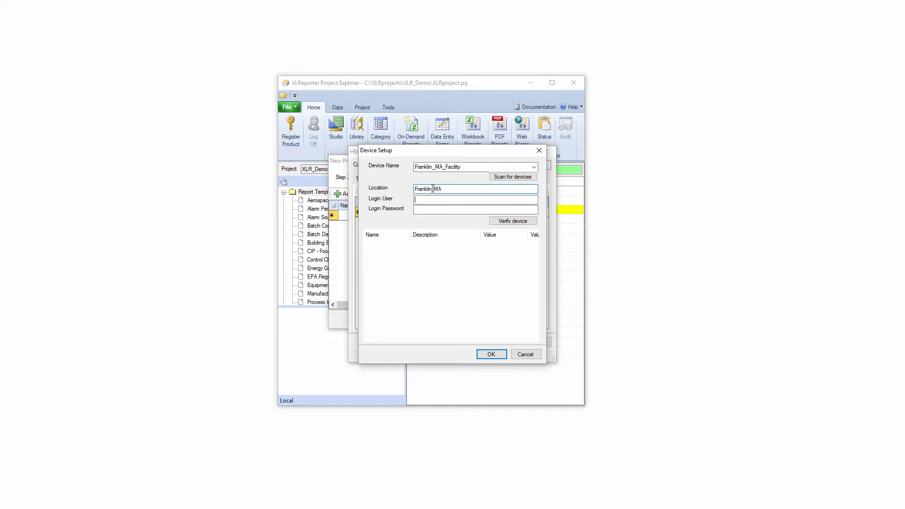
key("Tab")
key("Tab")
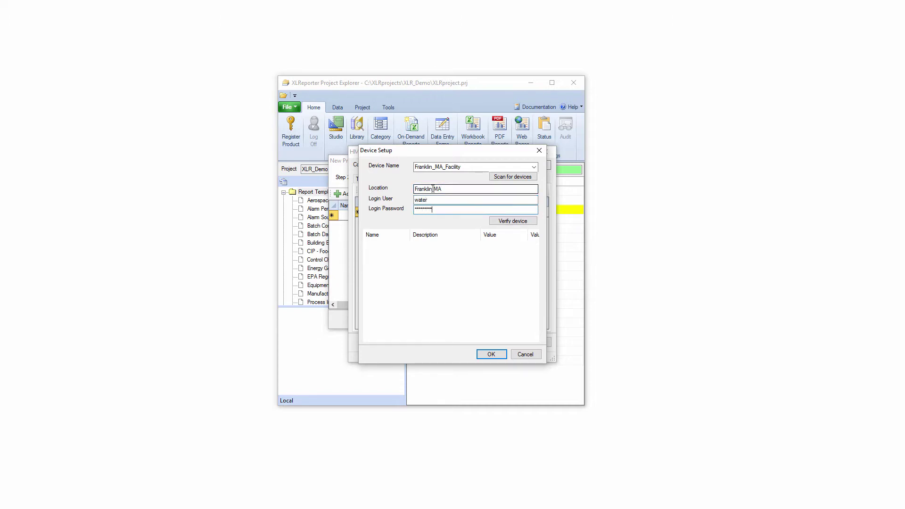
left_click(497, 221)
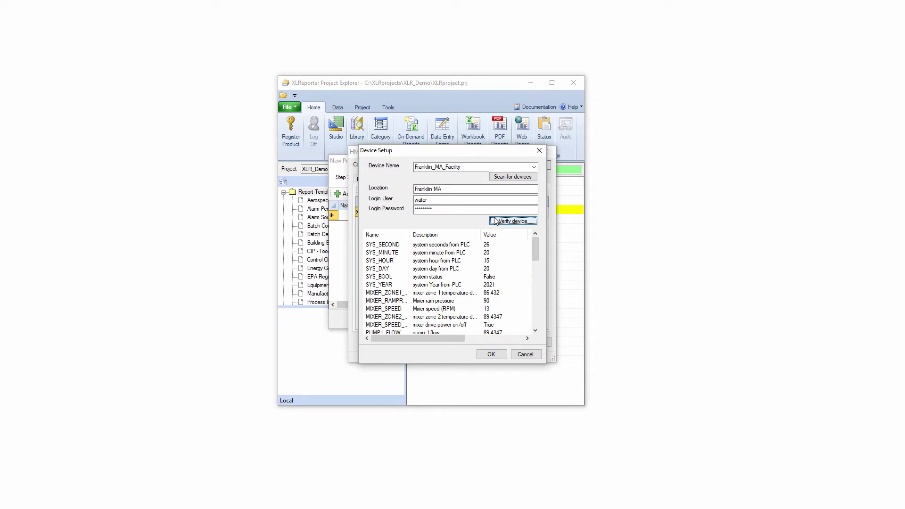
left_click(496, 222)
left_click(487, 353)
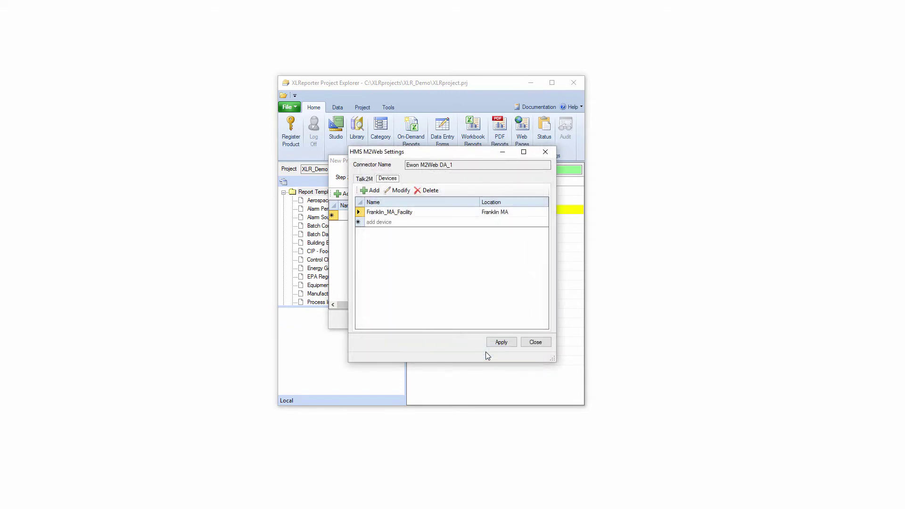
Add the scanned Franklin_MA_PowerGeneration device and apply the device changes
left_click(372, 191)
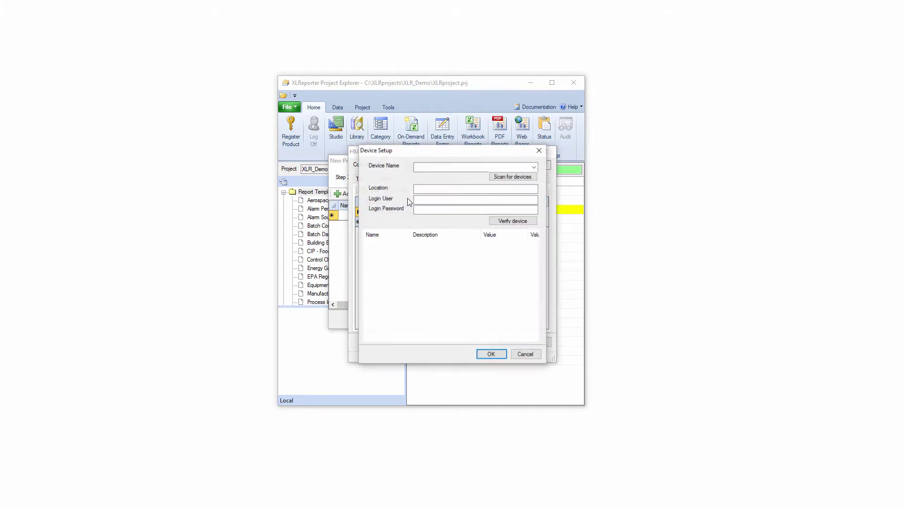
left_click(528, 177)
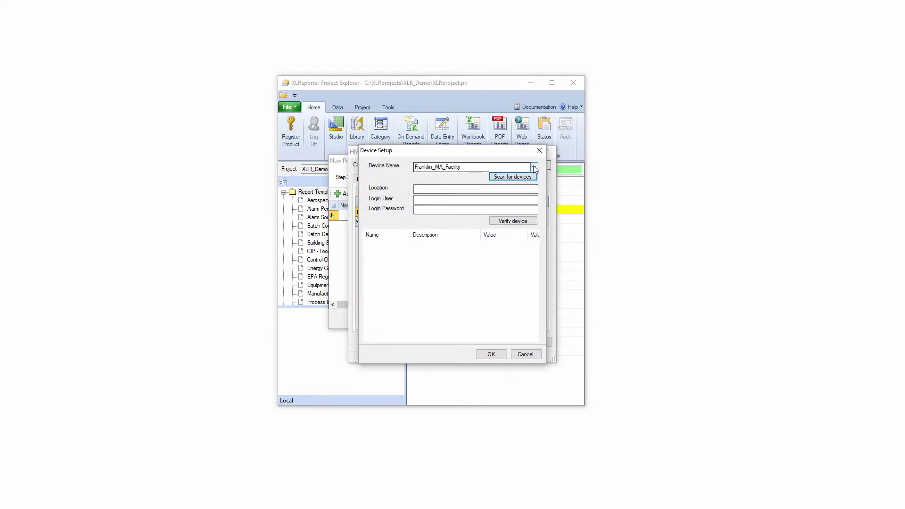
left_click(534, 167)
left_click(507, 184)
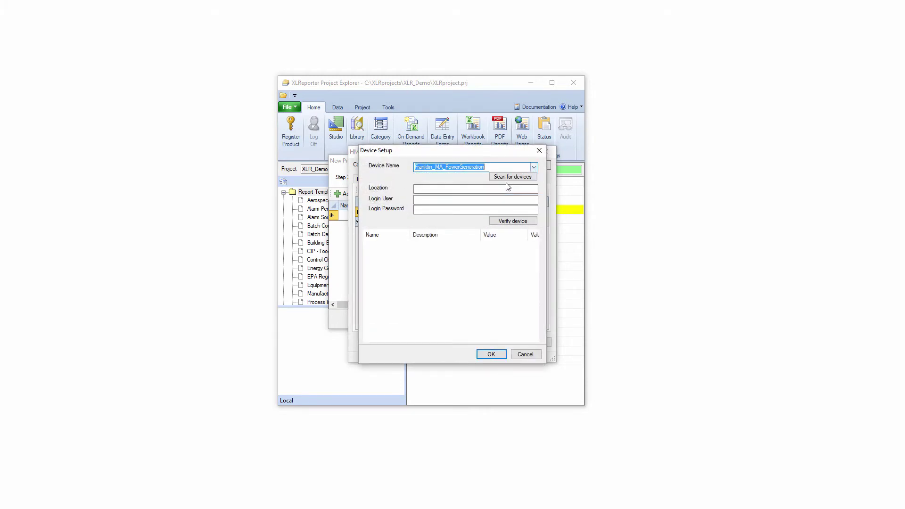
left_click(492, 354)
left_click(501, 343)
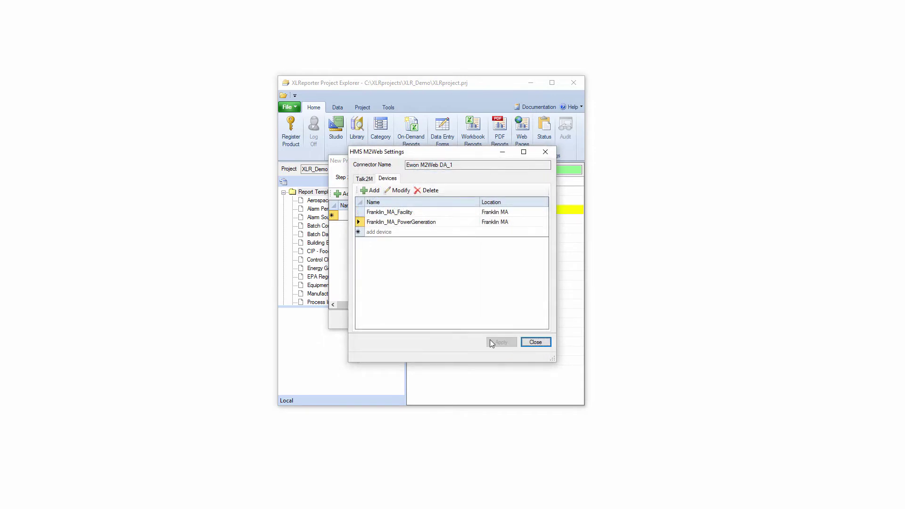
Close the M2Web settings, finish the wizard, dismiss the web portal warning, and show the Data ribbon
left_click(536, 343)
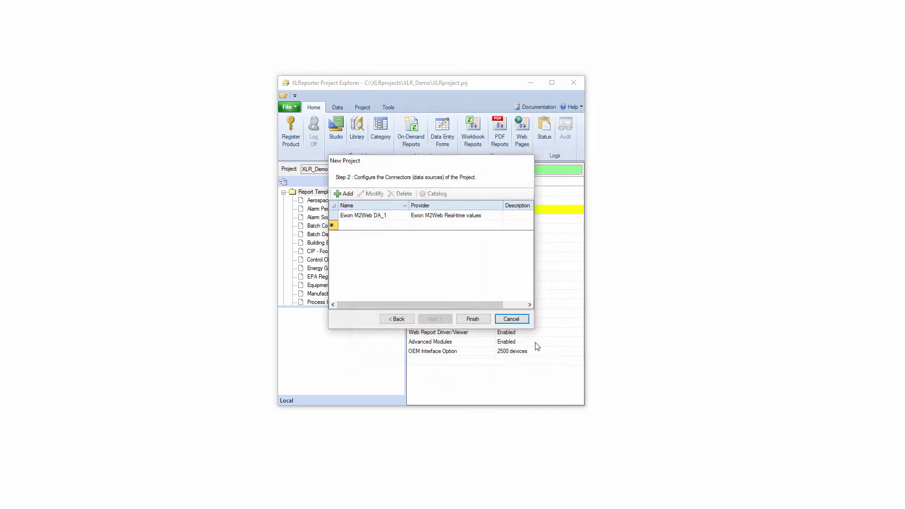
left_click(473, 320)
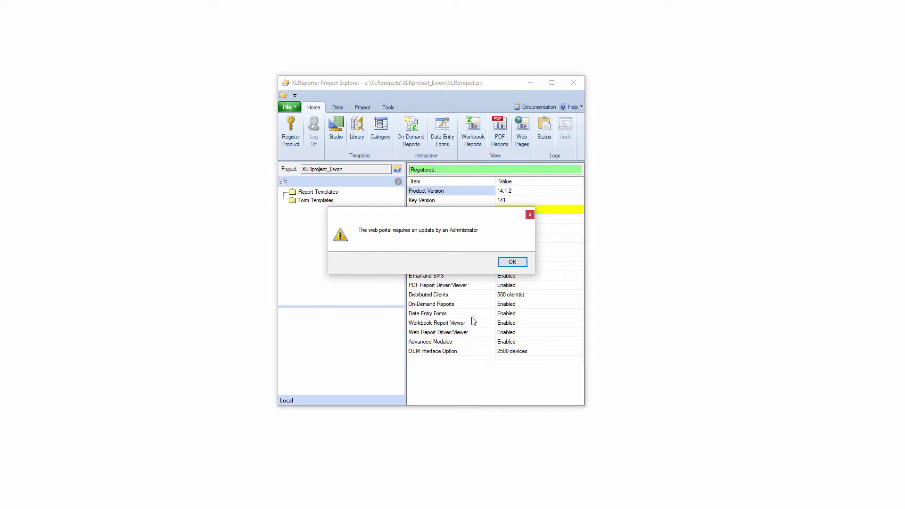
left_click(519, 264)
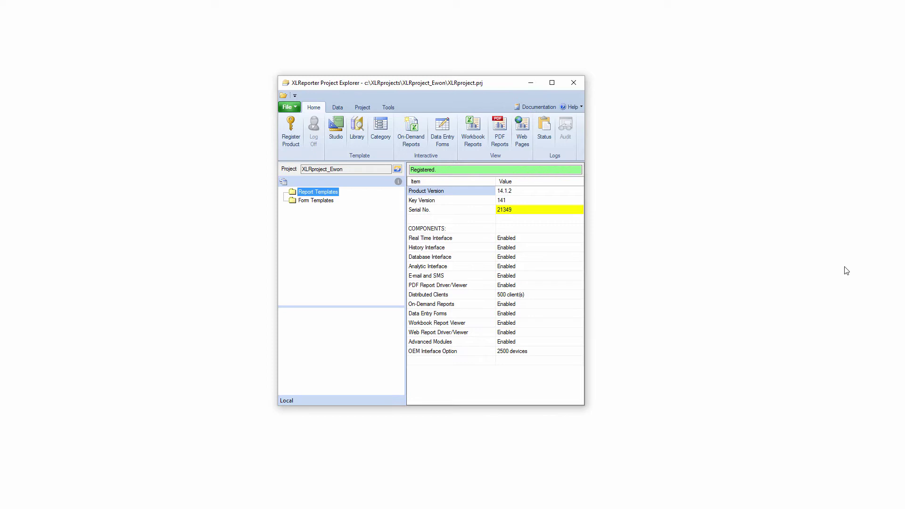
left_click(339, 109)
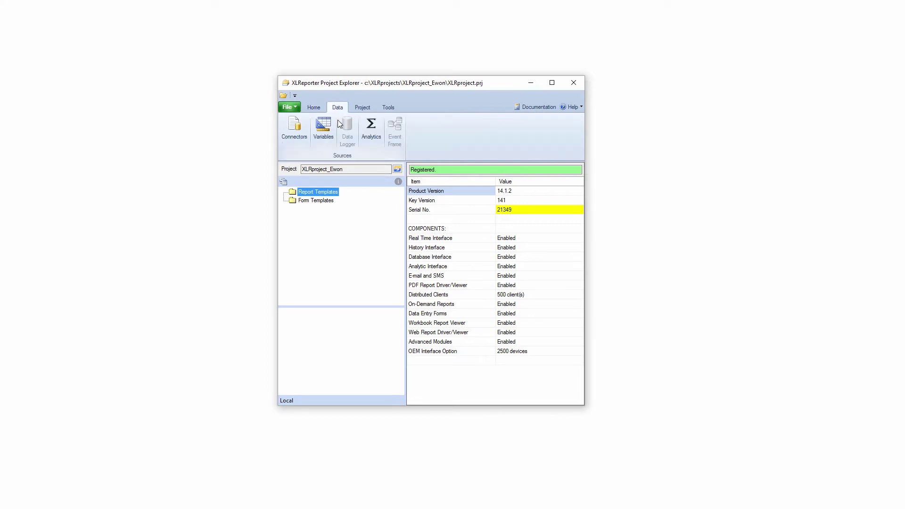
Open the Ewon M2Web DA_1 connector's catalogs and name a new catalog Machine KPI
left_click(297, 134)
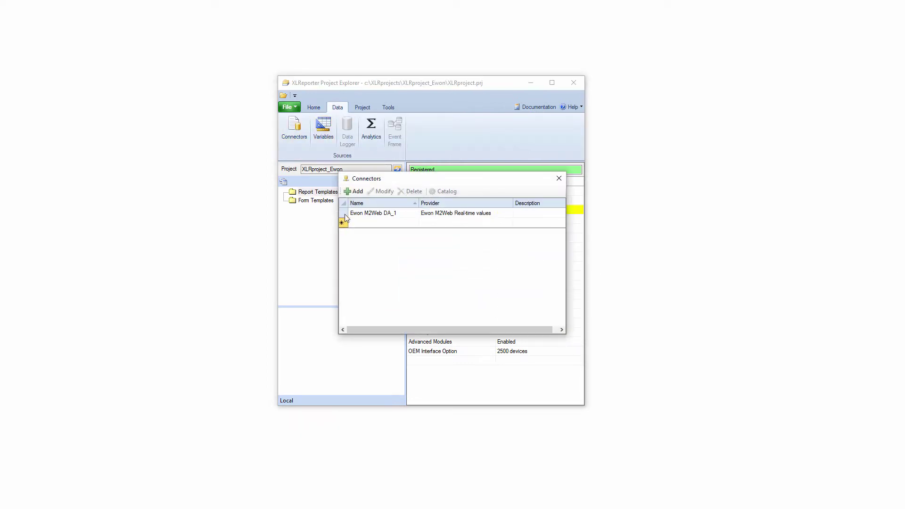
left_click(386, 215)
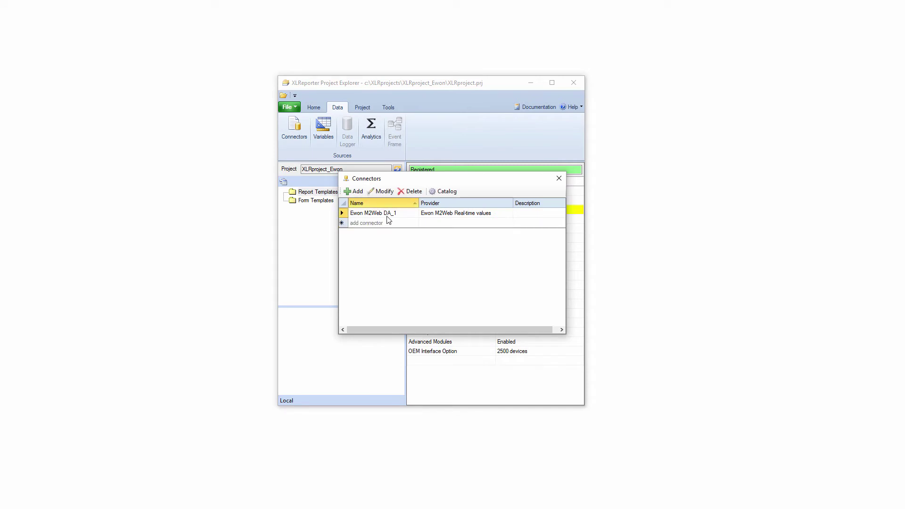
left_click(454, 193)
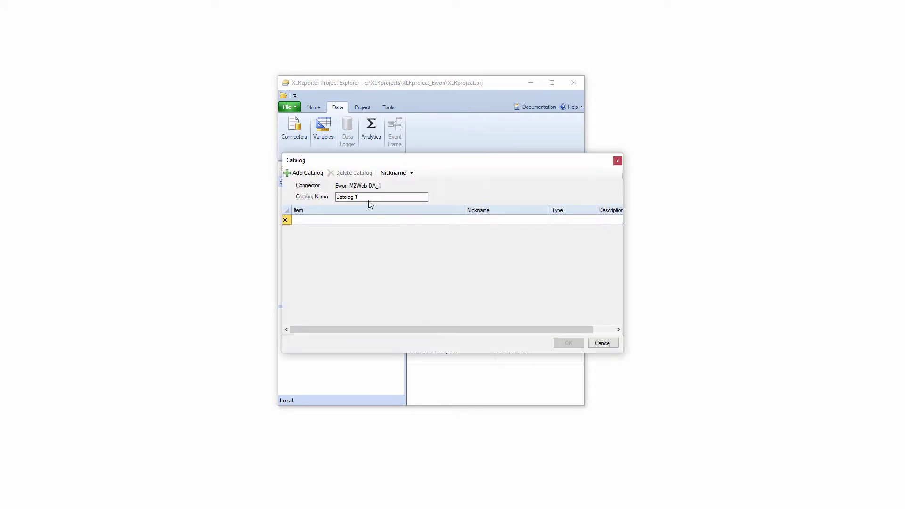
type("Machine KPI")
Add Franklin_MA_Facility tags MIXER_ZONE1_TEMP through MIXER_ZONE6_TEMP and save the catalog
left_click(367, 223)
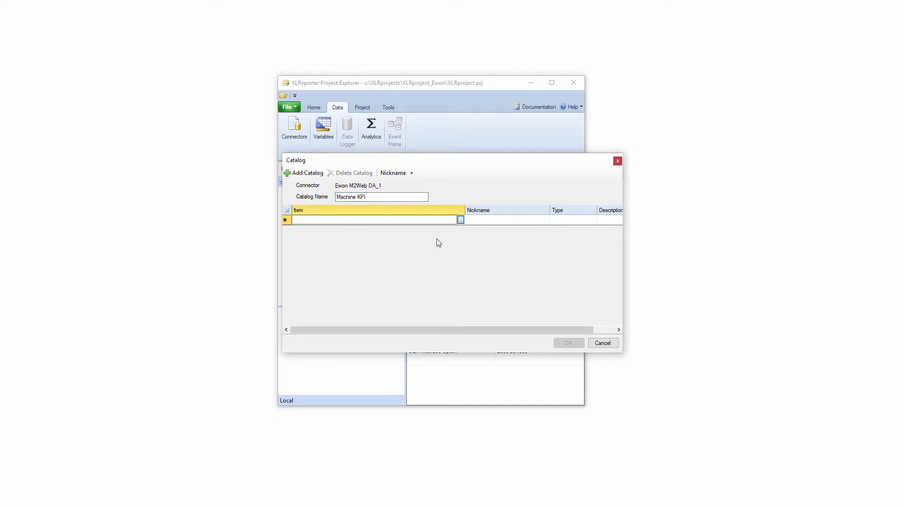
left_click(460, 220)
left_click(346, 152)
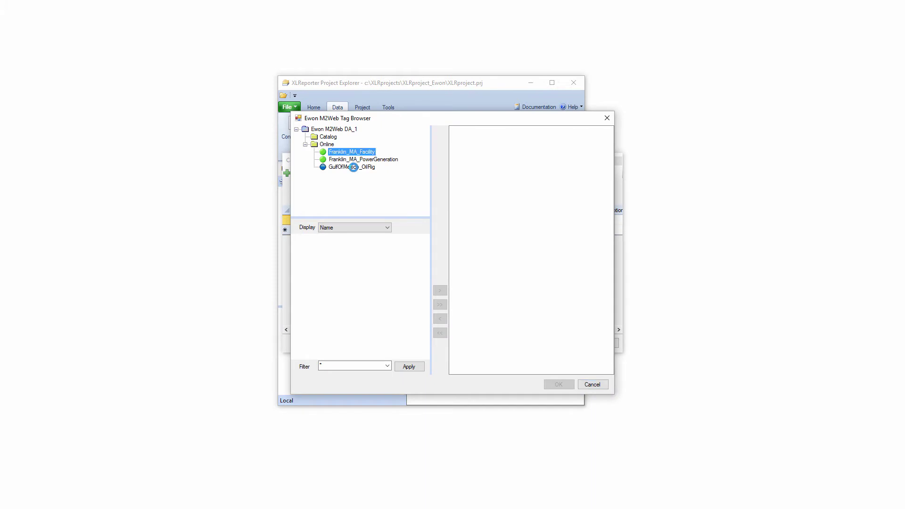
left_click(343, 274)
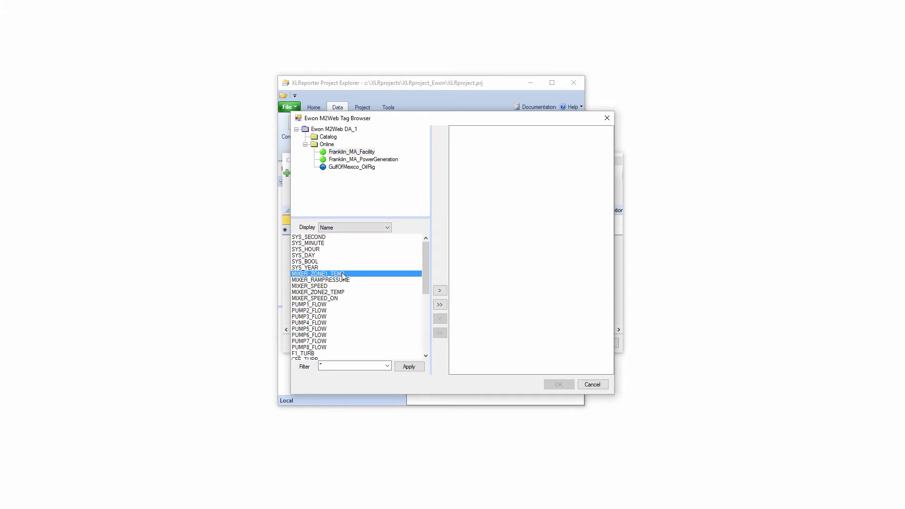
left_click_drag(332, 276, 321, 359)
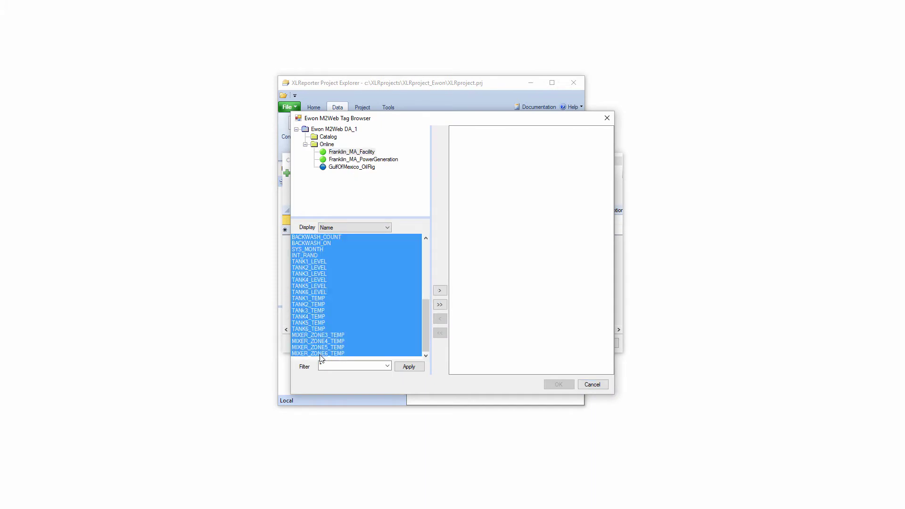
left_click(440, 290)
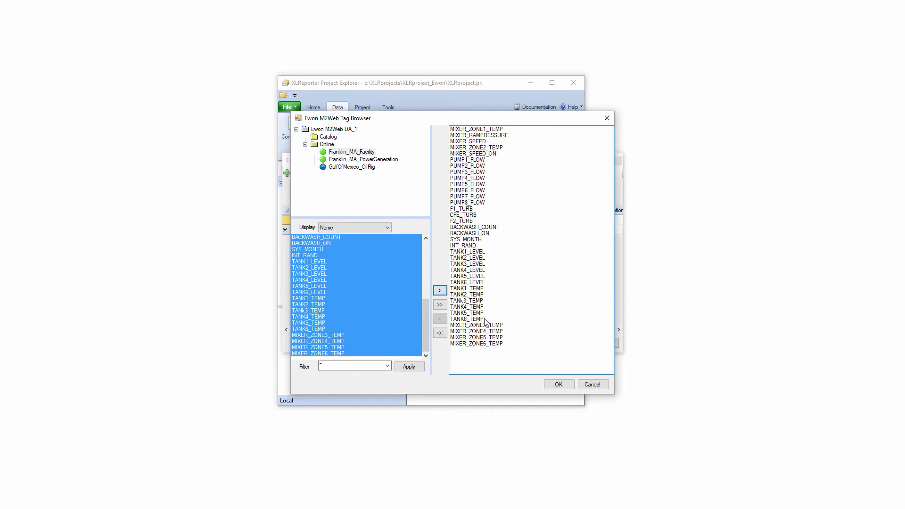
left_click(549, 384)
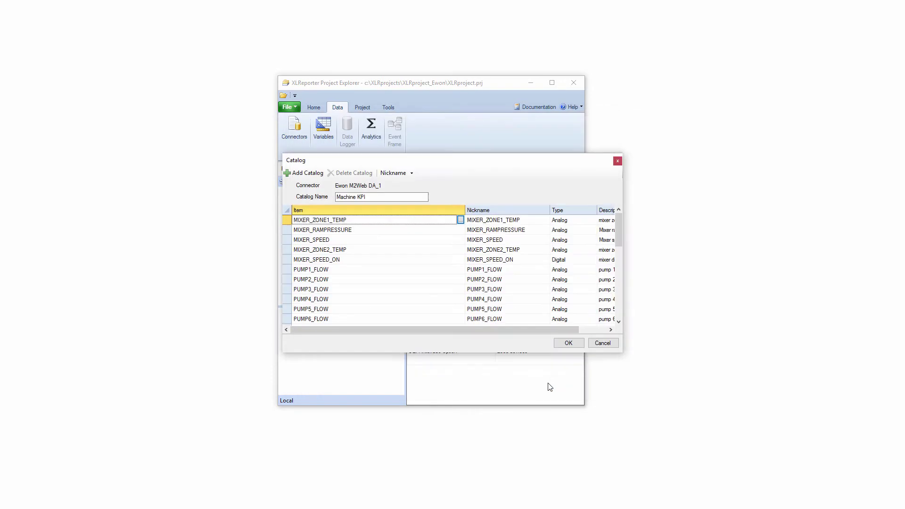
left_click(568, 343)
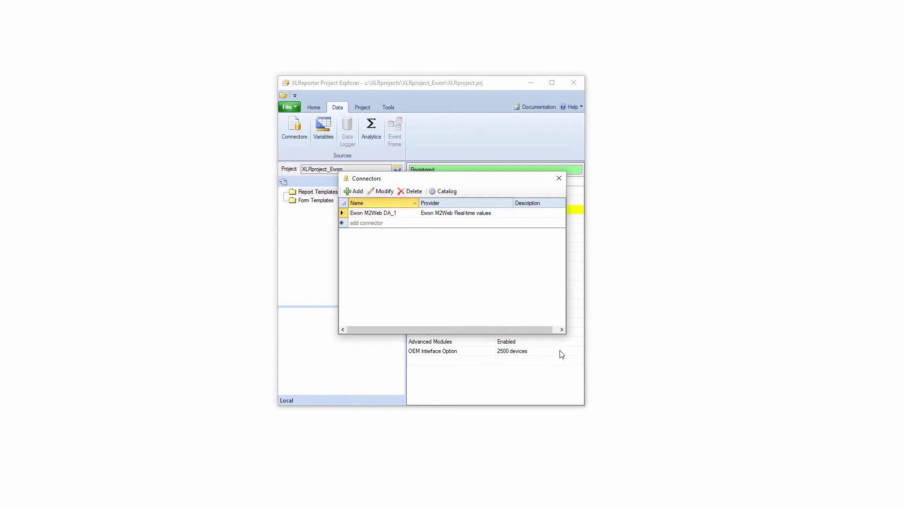
left_click(441, 194)
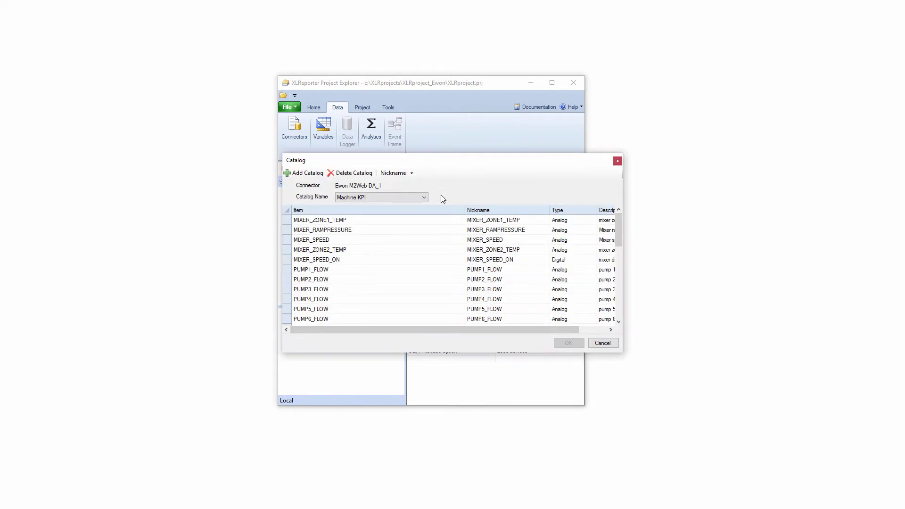
Save a new Production catalog, close the connector settings, and open the template library wizard
left_click(313, 177)
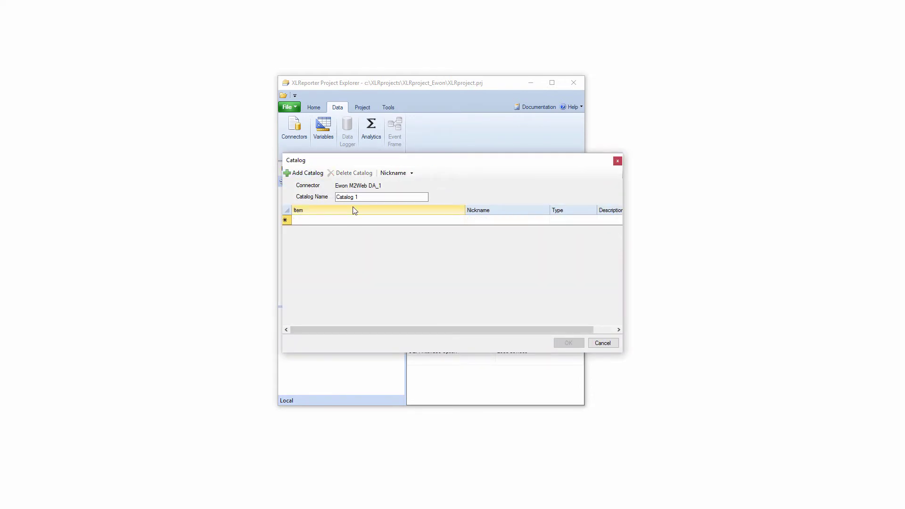
type("Production")
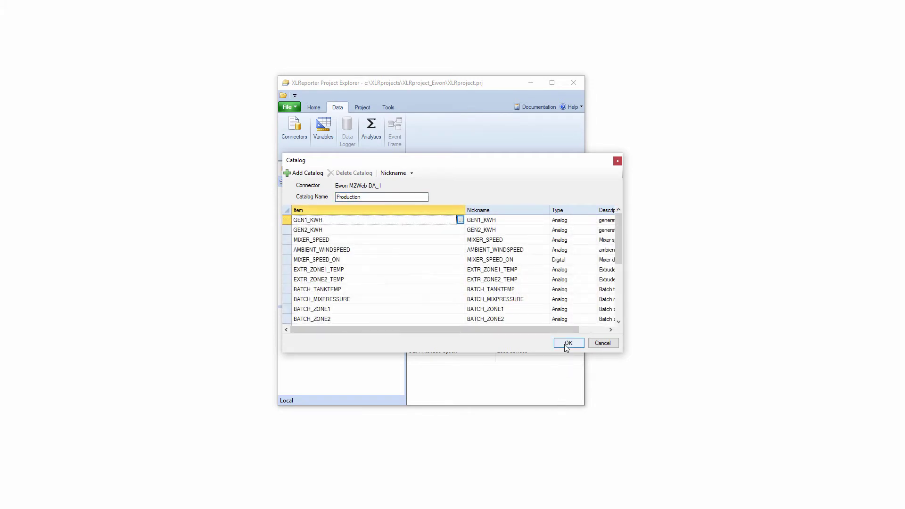
left_click(568, 344)
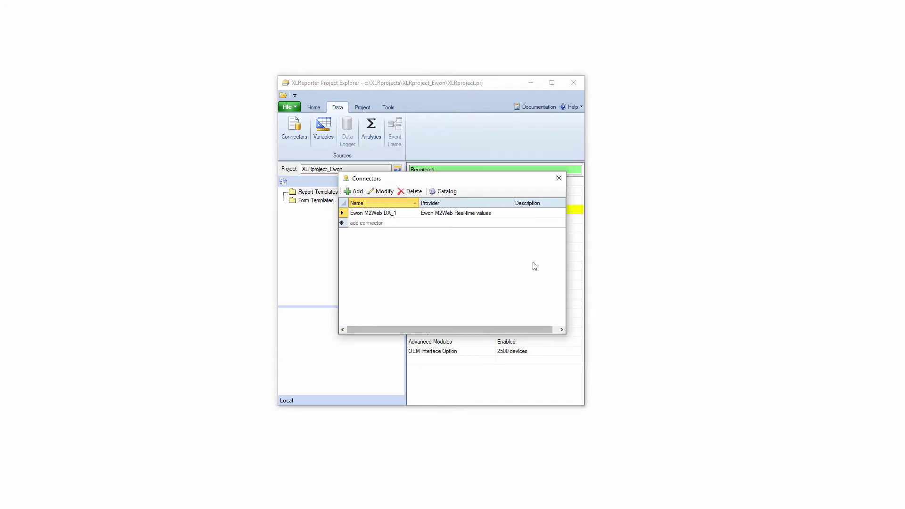
left_click(559, 179)
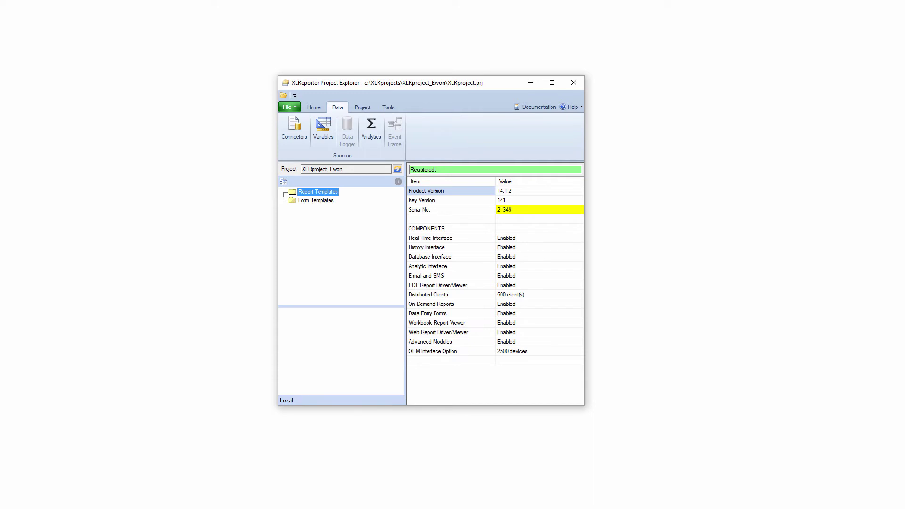
left_click(321, 108)
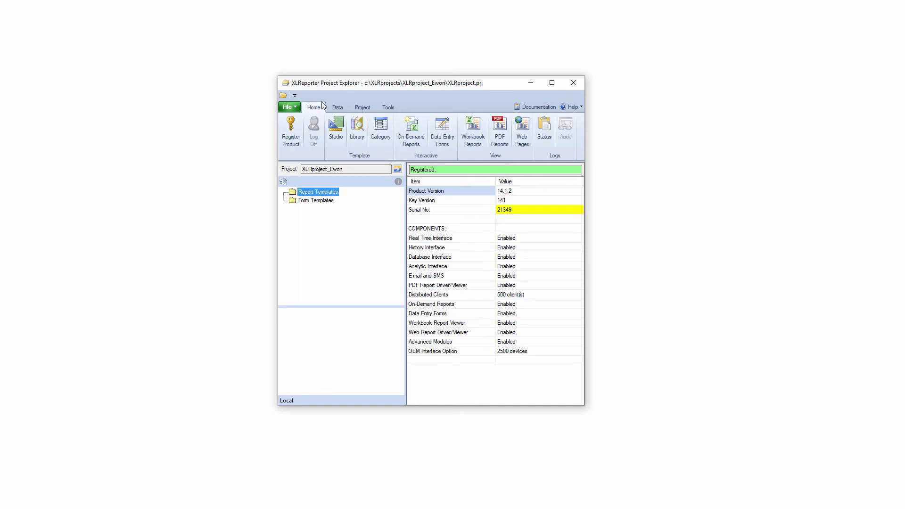
left_click(359, 130)
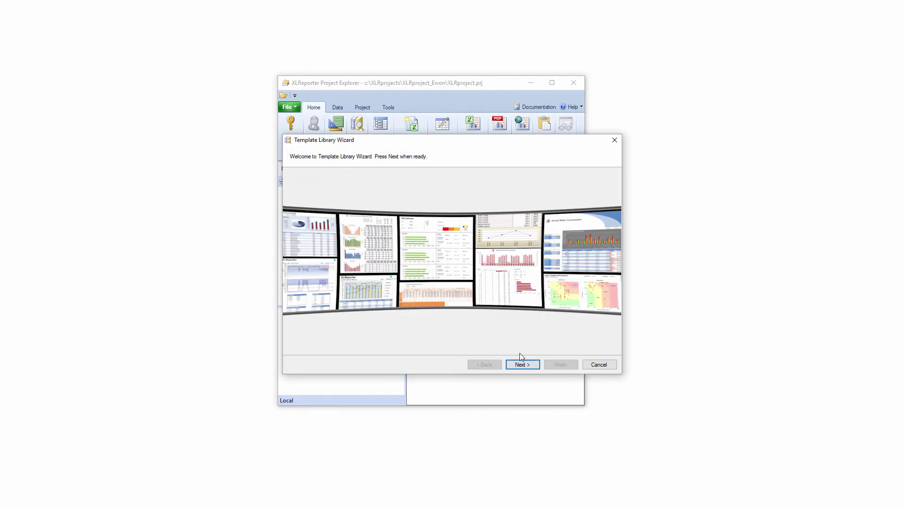
Create a Live Dashboard template from the Industry > Equipment Monitoring > Process Live library template
left_click(522, 364)
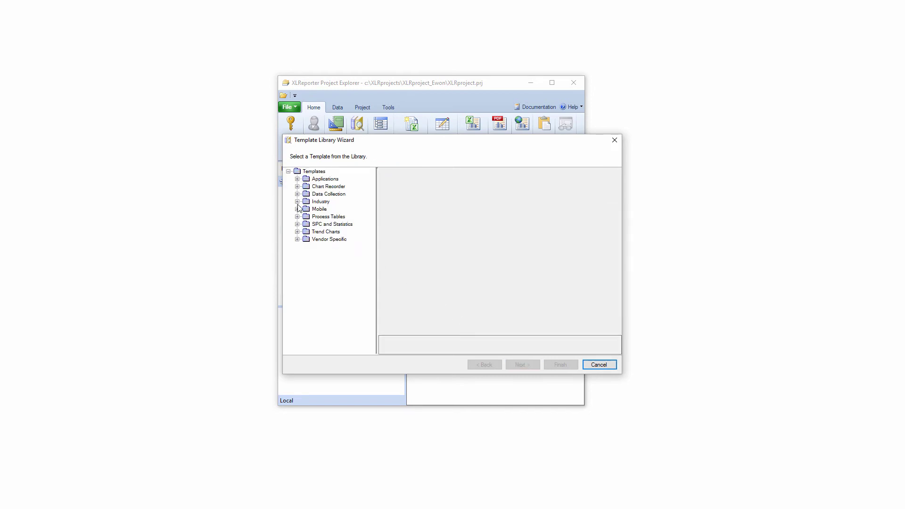
left_click(298, 202)
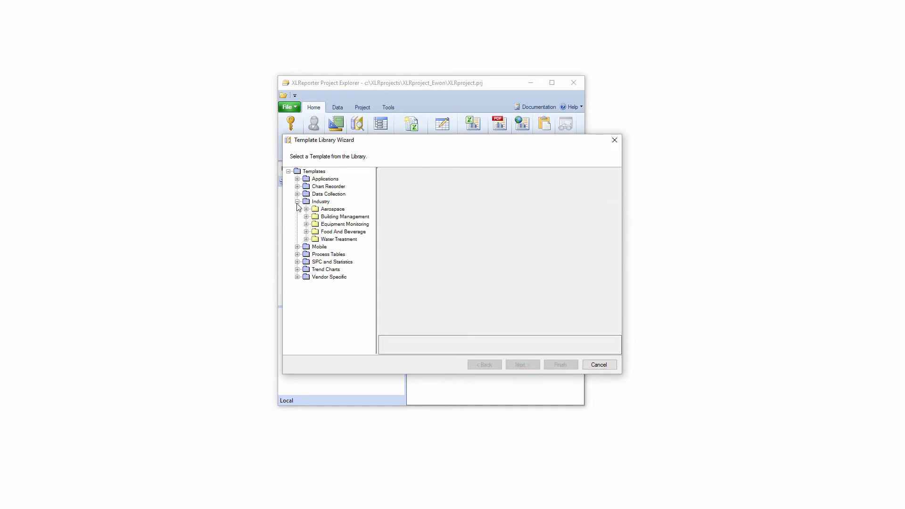
left_click(307, 225)
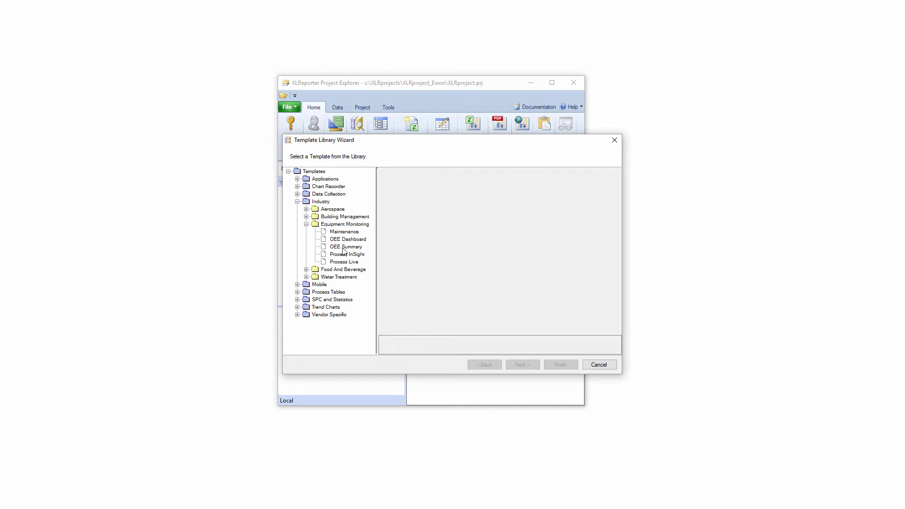
left_click(344, 262)
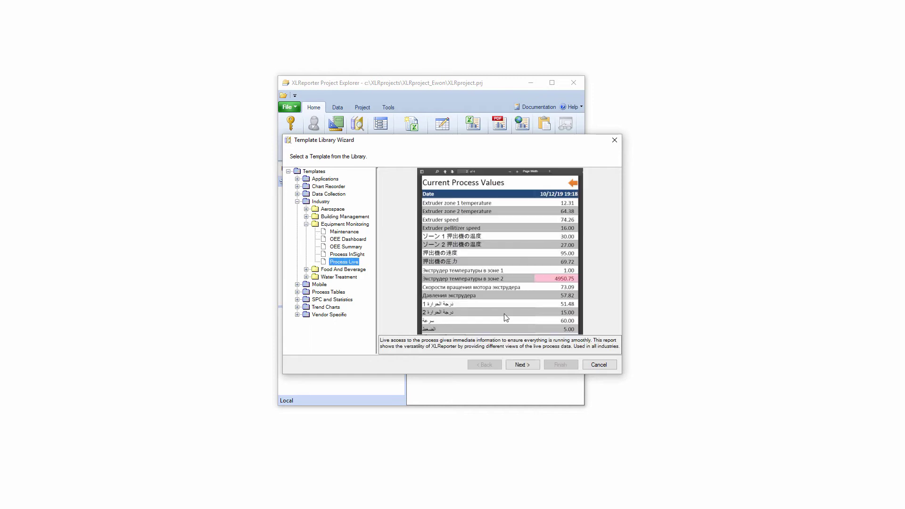
left_click(525, 366)
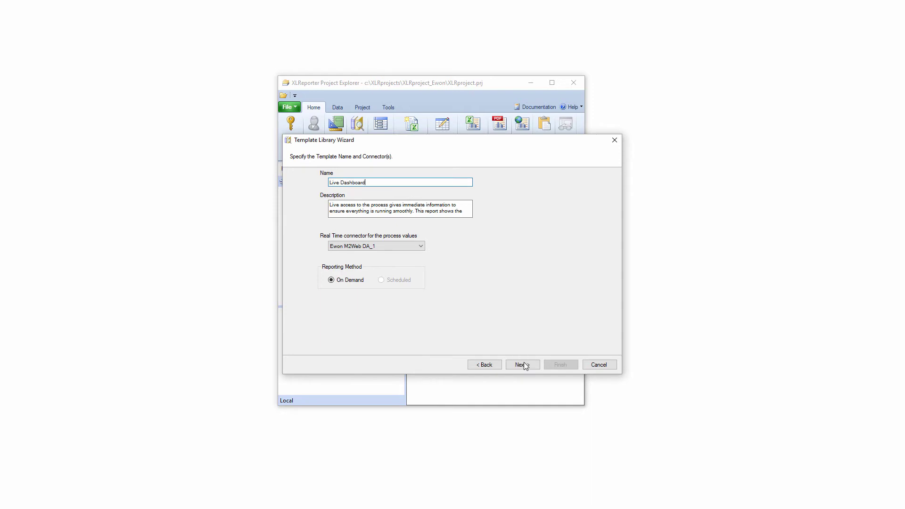
left_click(525, 363)
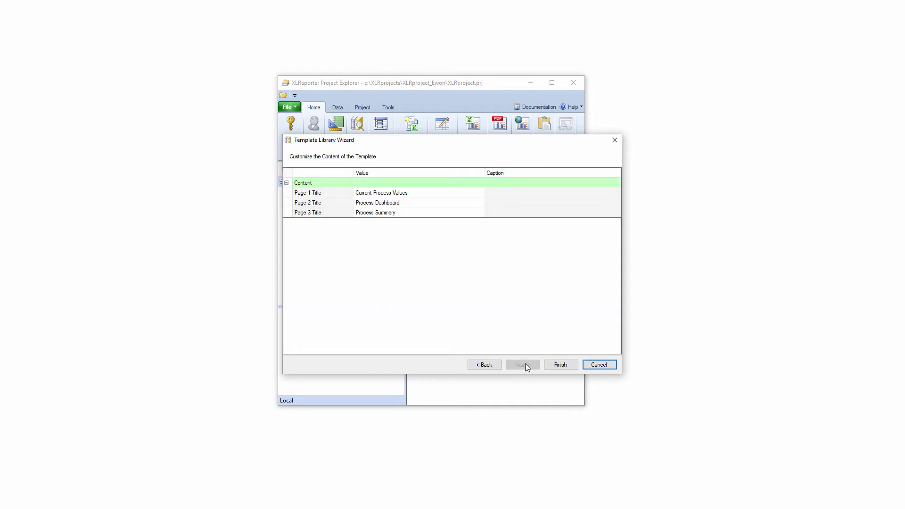
left_click(557, 365)
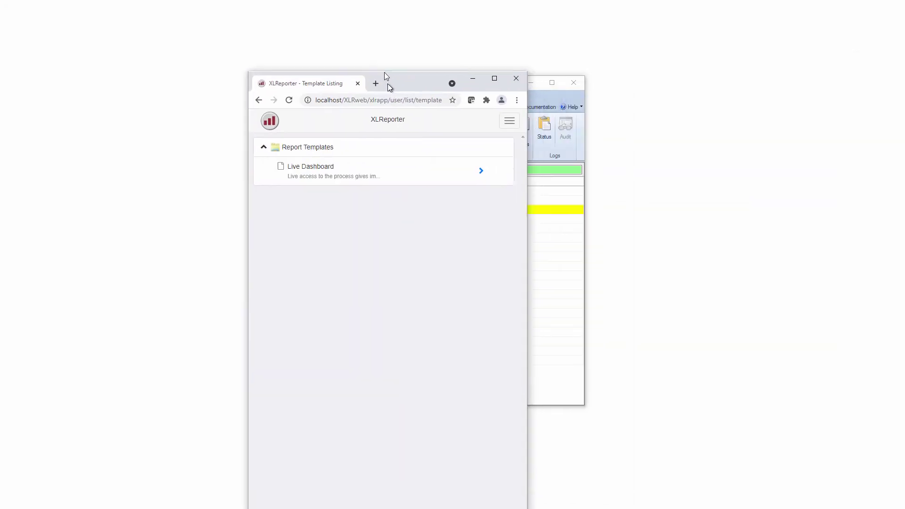
Maximize the web portal and open the Live Dashboard report
left_click_drag(385, 76, 372, 39)
left_click(482, 46)
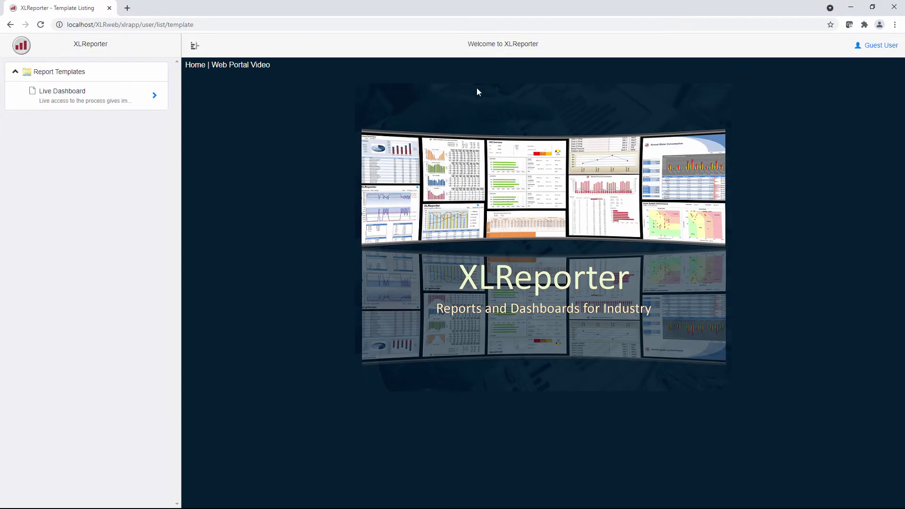
left_click(99, 99)
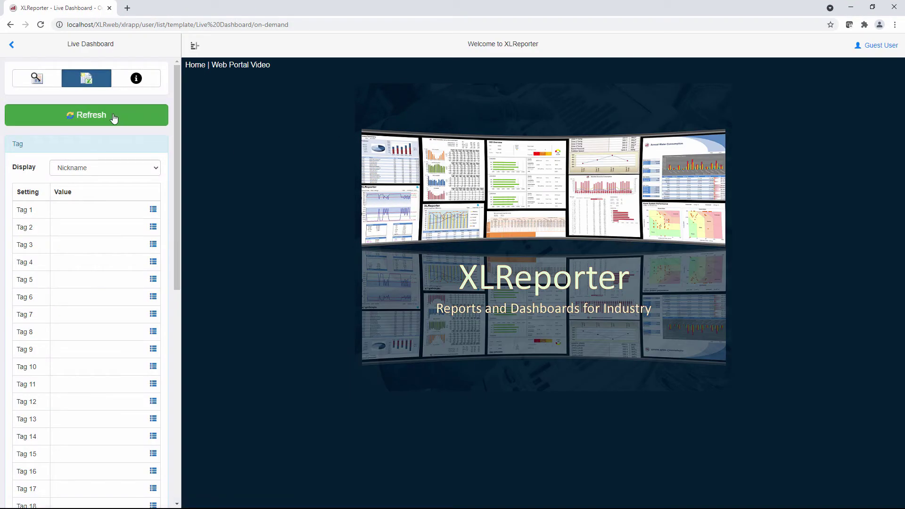
Assign all Machine KPI and Production catalog tags to the dashboard and generate it
left_click(153, 209)
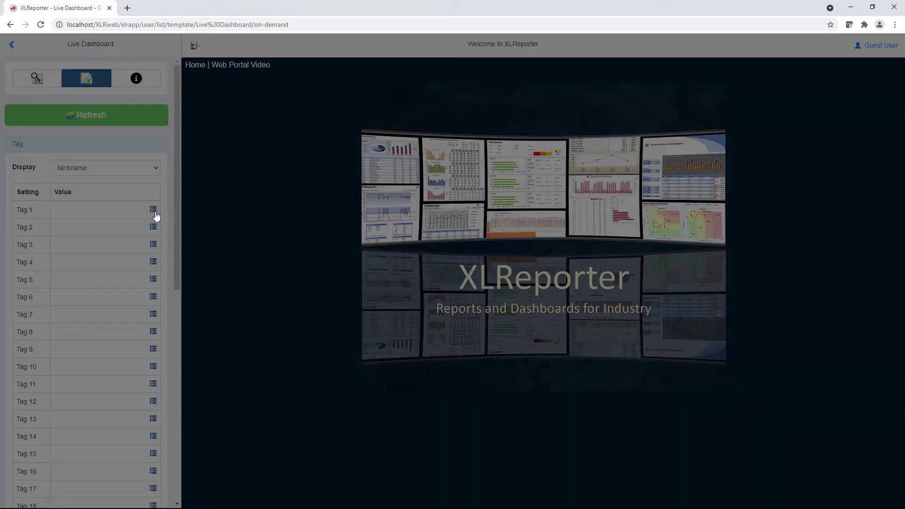
left_click(327, 152)
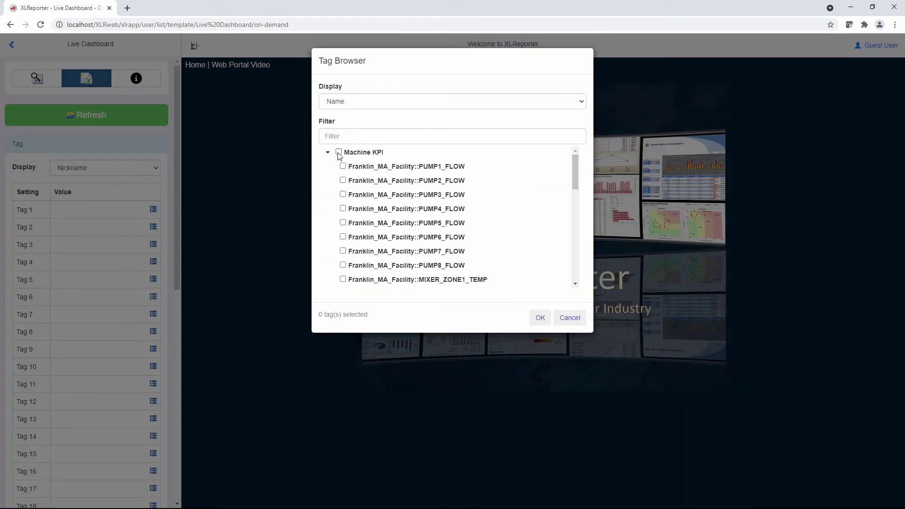
left_click(338, 152)
left_click(327, 153)
left_click(339, 166)
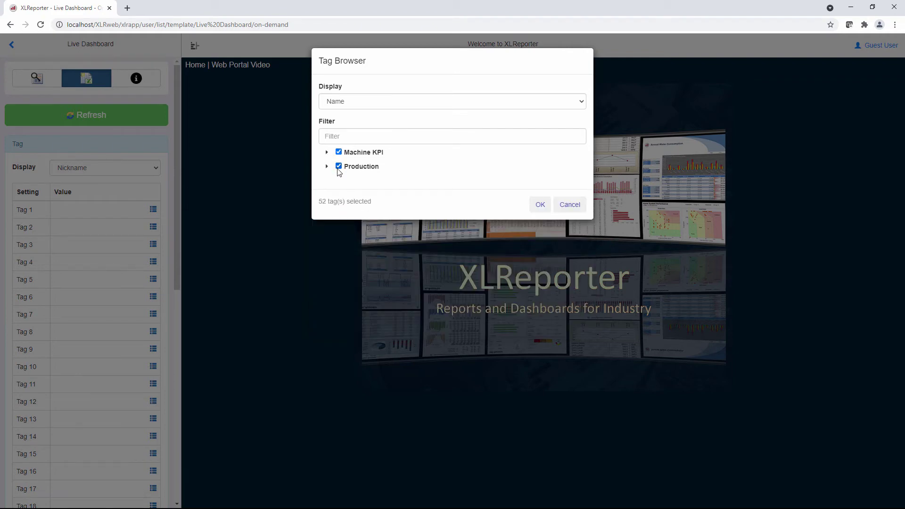
left_click(538, 206)
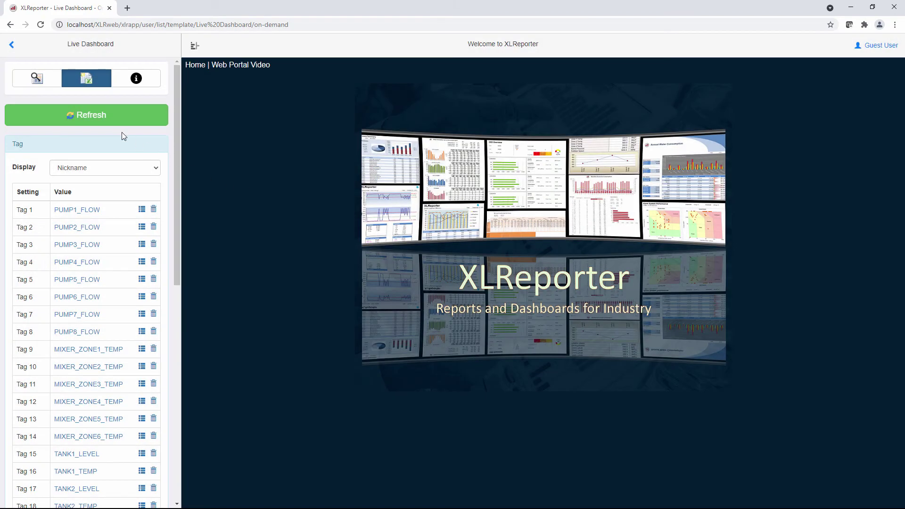
left_click(122, 116)
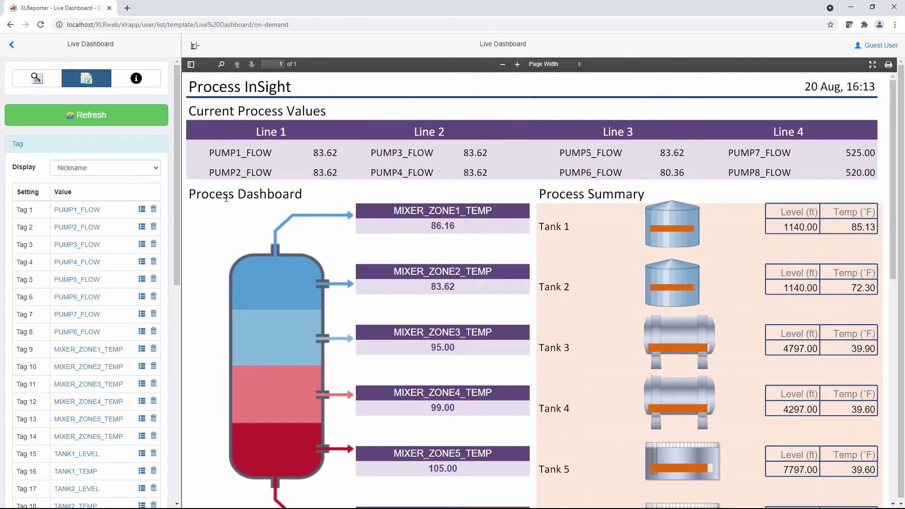
Regenerate the Live Dashboard, review its five report pages, and minimize the browser
left_click(125, 117)
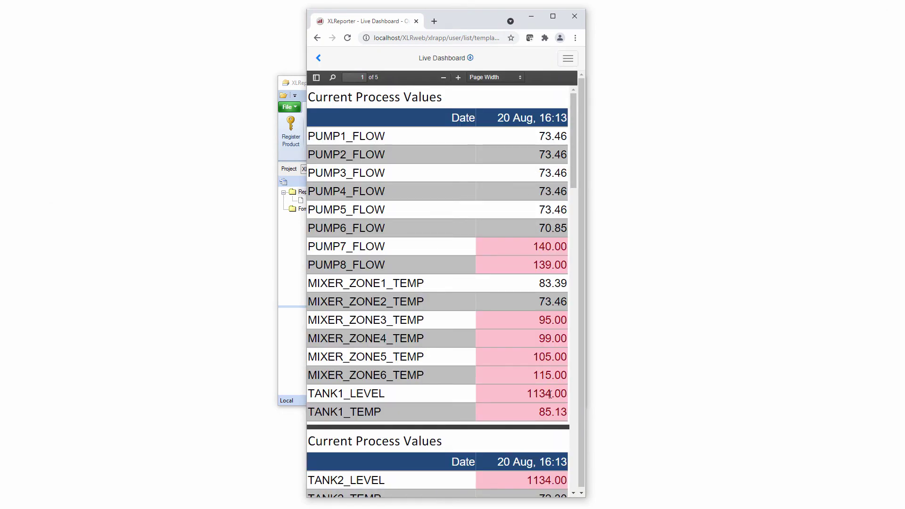
scroll(550, 394, "down", 6)
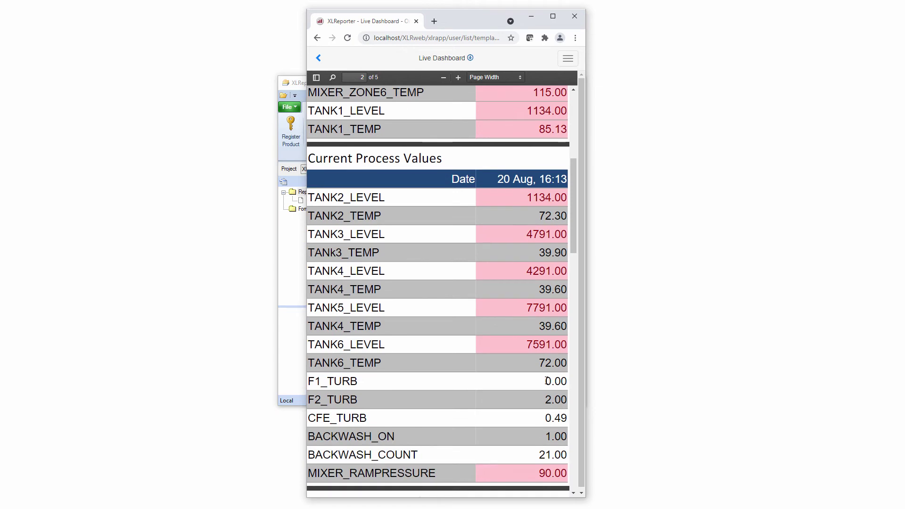
scroll(547, 382, "down", 15)
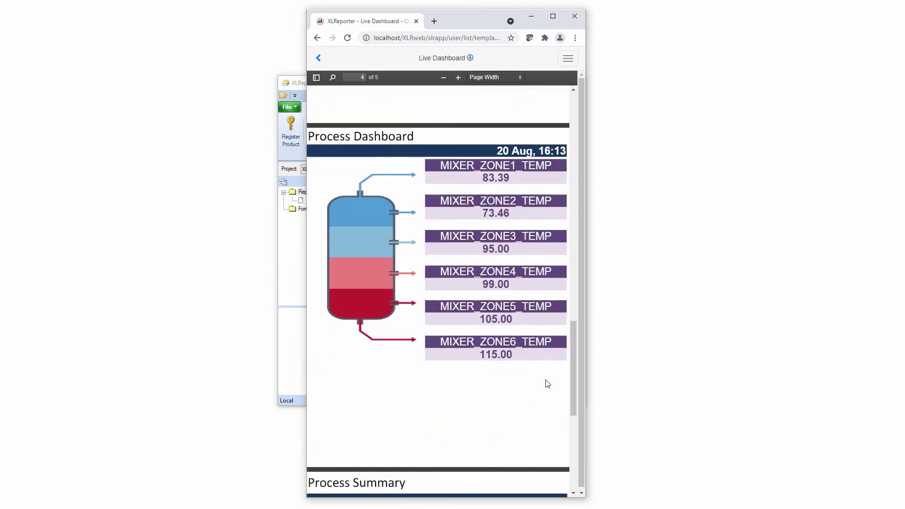
scroll(547, 383, "down", 6)
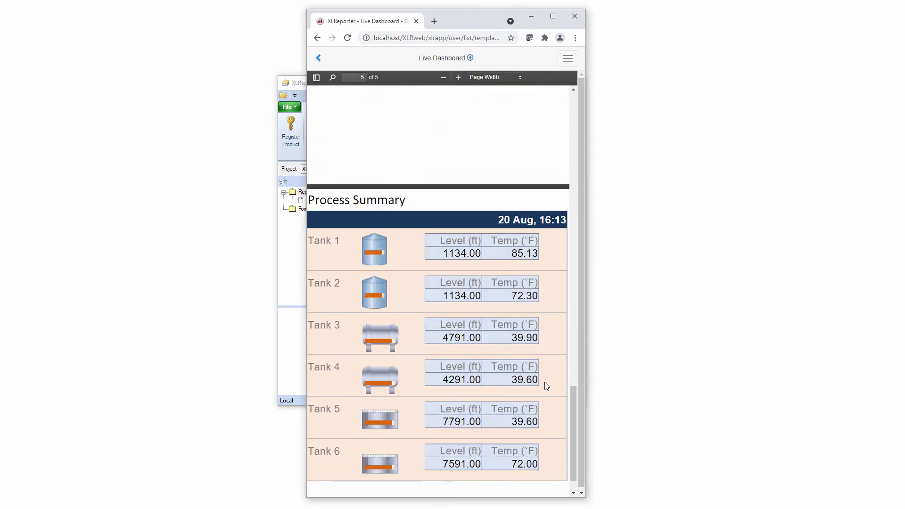
scroll(546, 381, "up", 20)
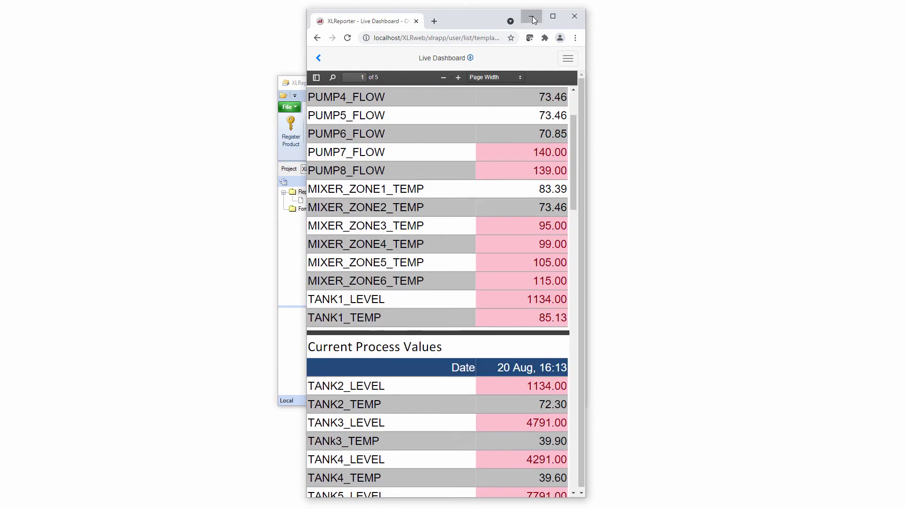
left_click(532, 16)
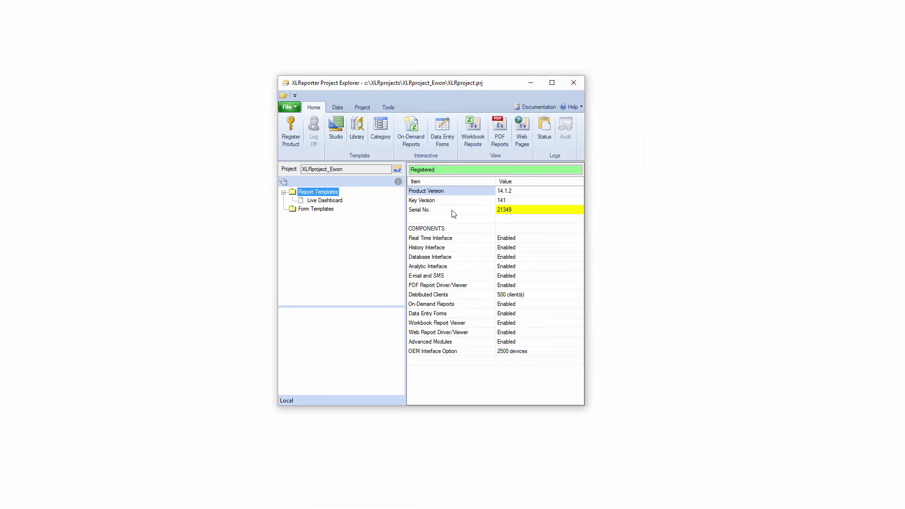
Start a new report from the Applications > Annual Production library template and reach its naming page
left_click(361, 138)
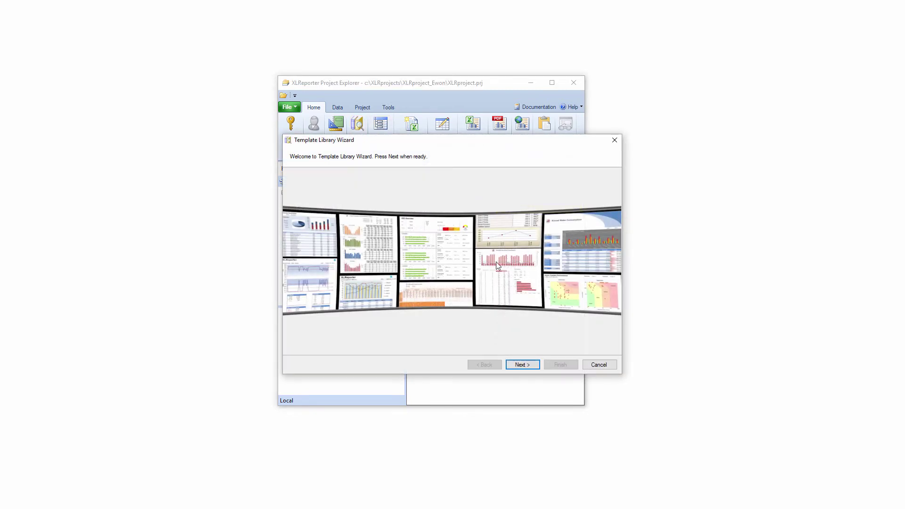
left_click(517, 366)
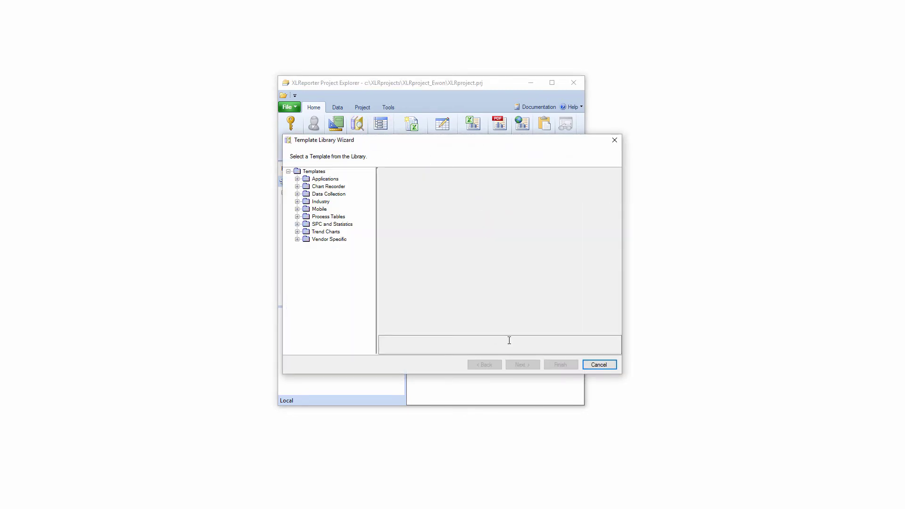
left_click(297, 180)
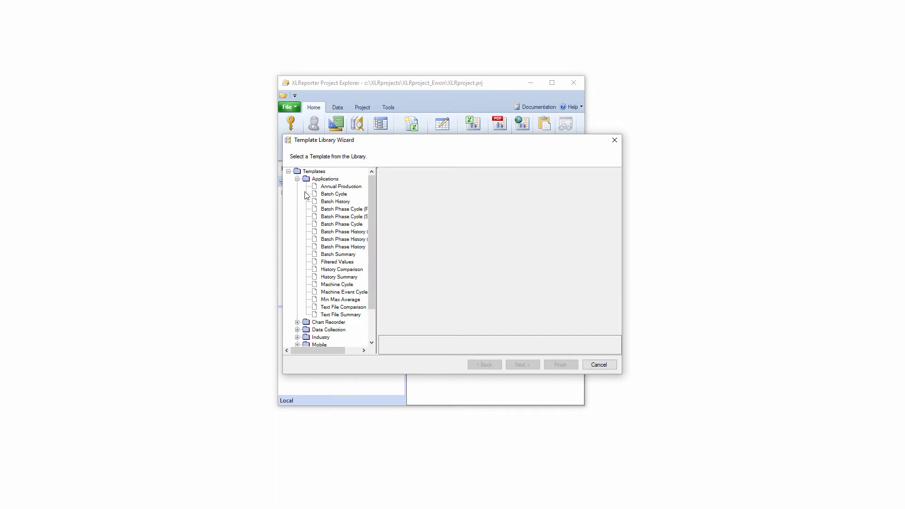
left_click(336, 188)
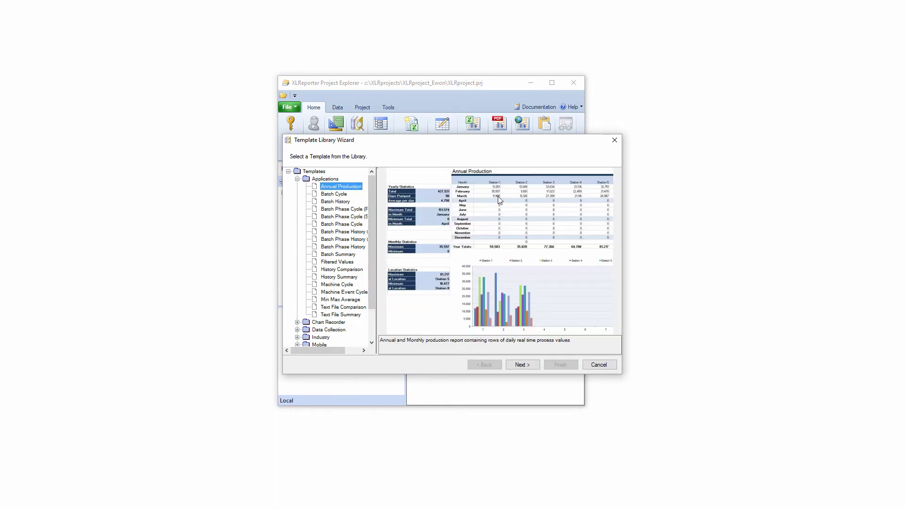
left_click(530, 368)
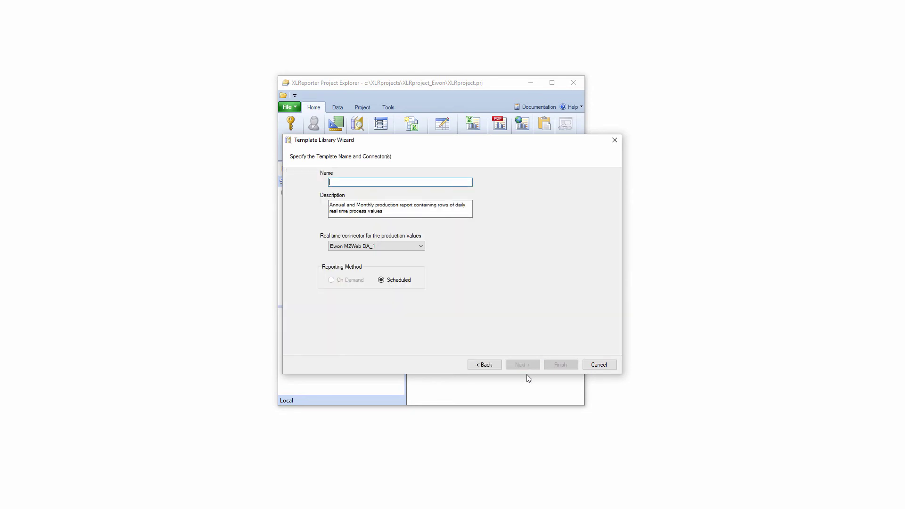
Name the new template 'Franklin Annual Flow'
type("Franklin Annual Flow")
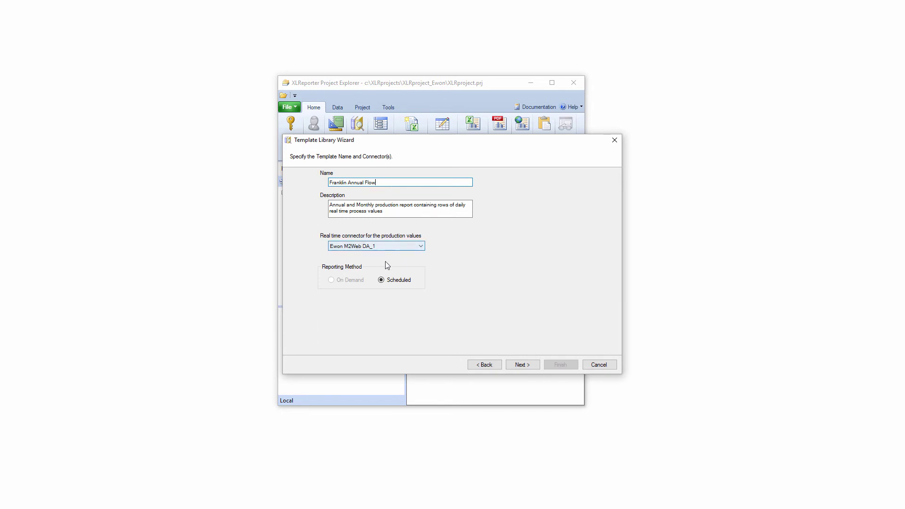
left_click(525, 366)
Assign the eight PUMP1–PUMP8_FLOW tags from Franklin_MA_Facility to Tags 1–8 and finish the template
left_click(394, 194)
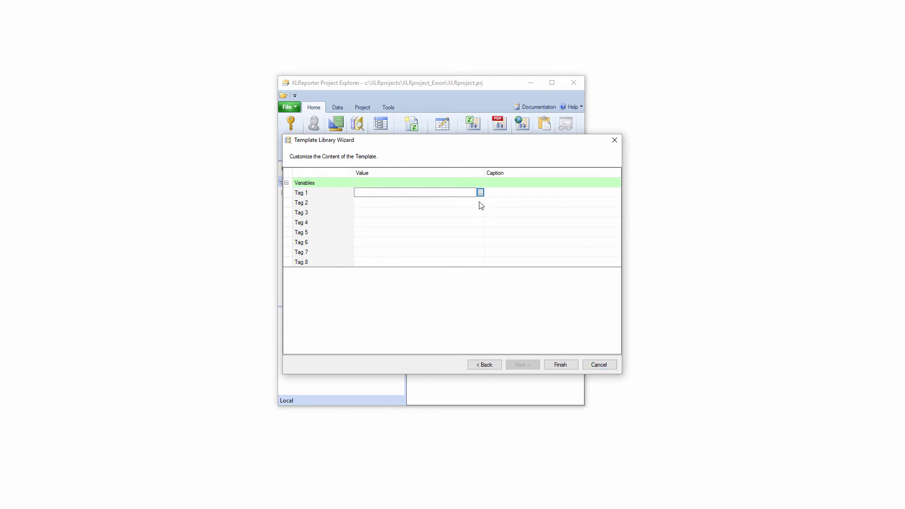
left_click(481, 192)
left_click(357, 152)
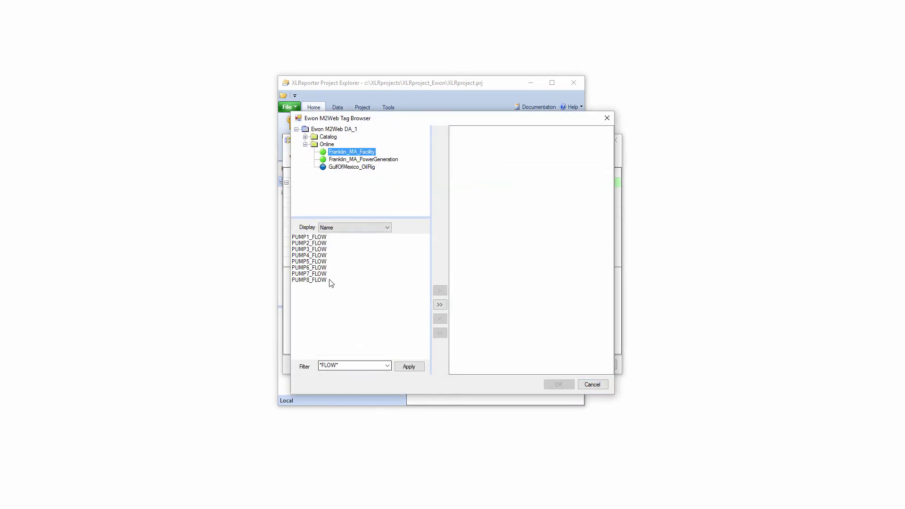
left_click(440, 305)
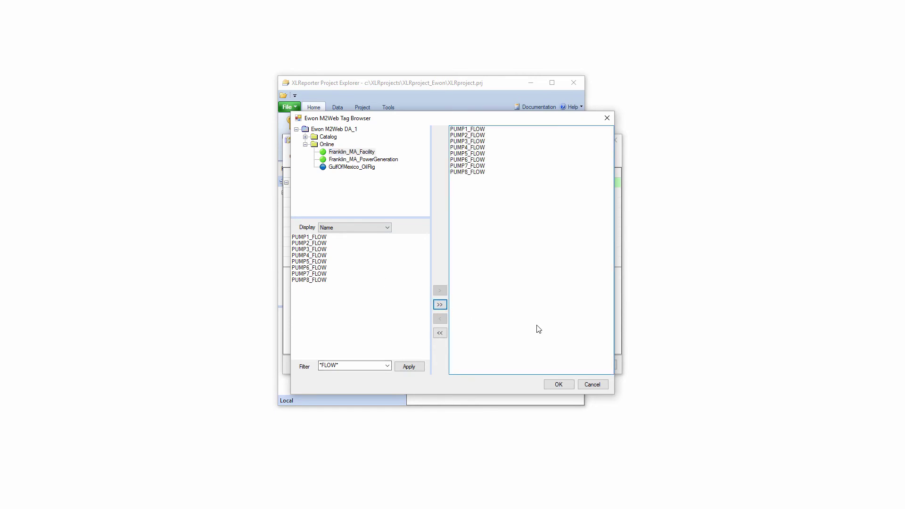
left_click(560, 383)
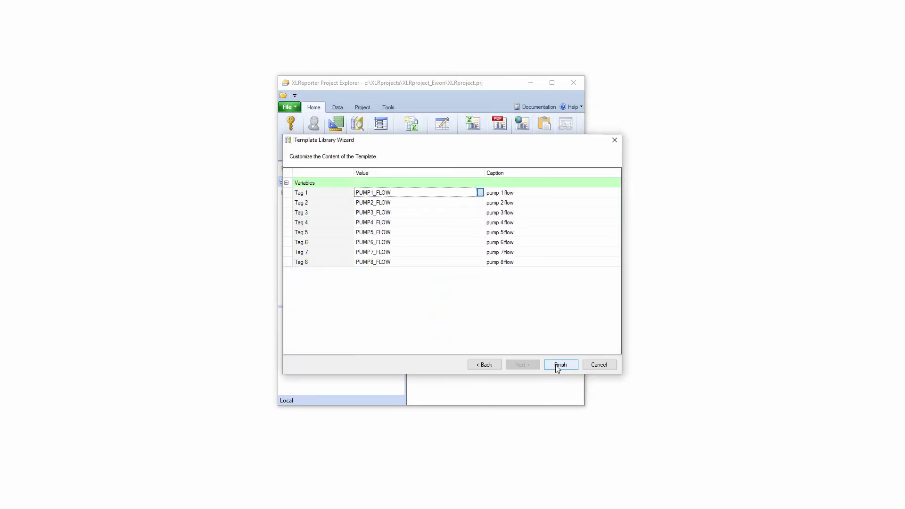
left_click(559, 366)
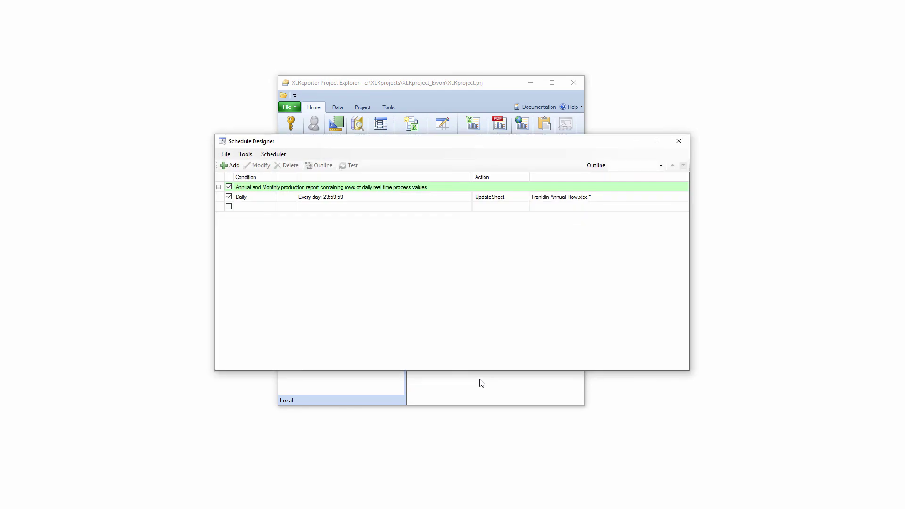
Refresh Franklin Annual Flow_2021.xlsx from the Daily schedule, check the Jan sheet, then return to the Year summary
left_click(321, 199)
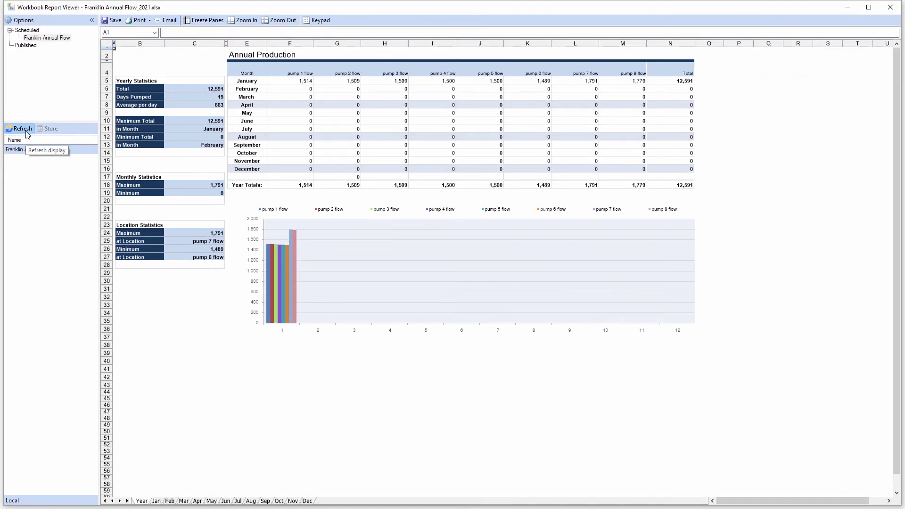
left_click(26, 132)
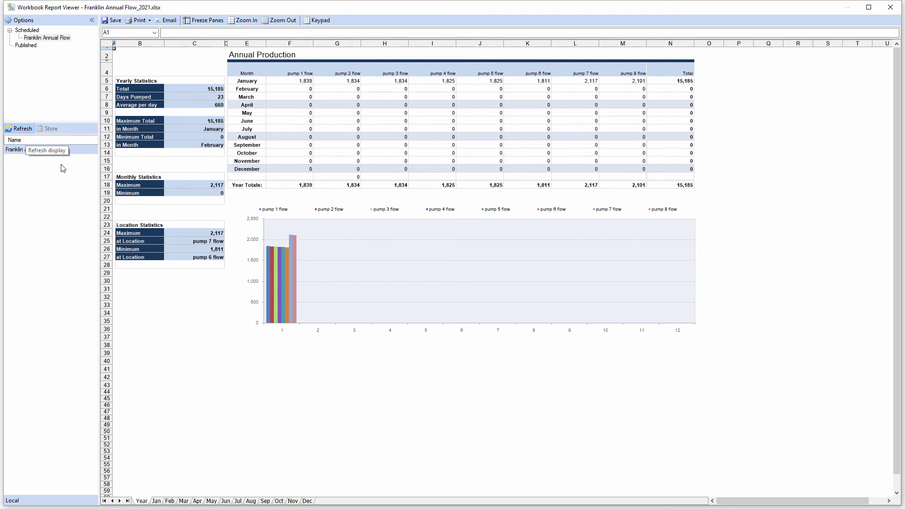
left_click(157, 501)
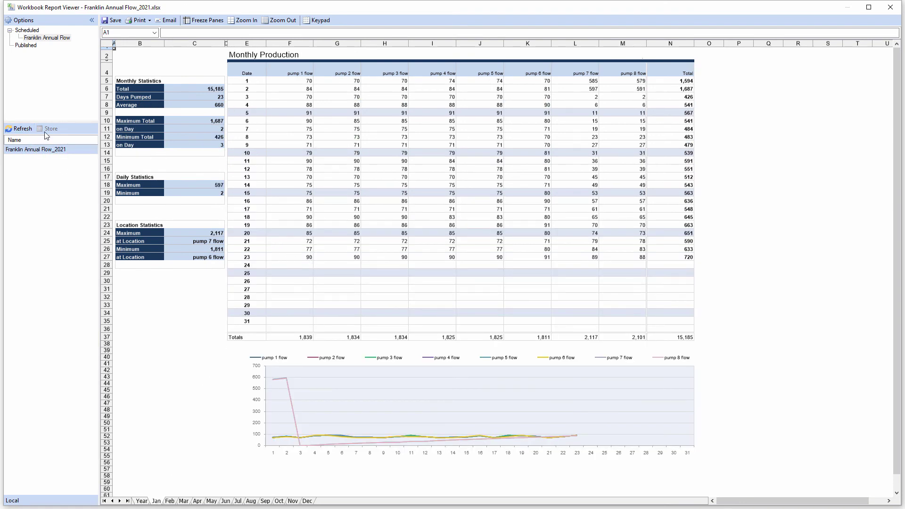
left_click(27, 132)
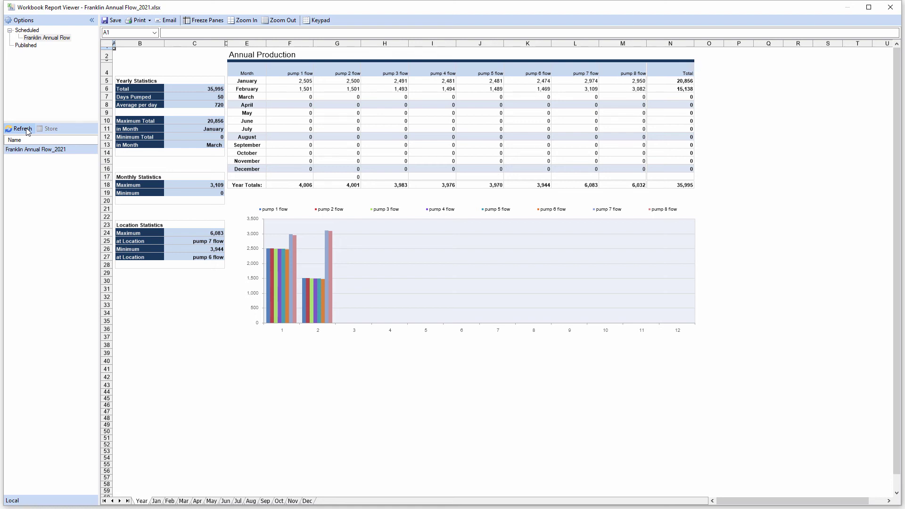
Refresh the workbook for March data, inspect the Mar sheet's day 16 pump 1 flow, then refresh again
left_click(26, 132)
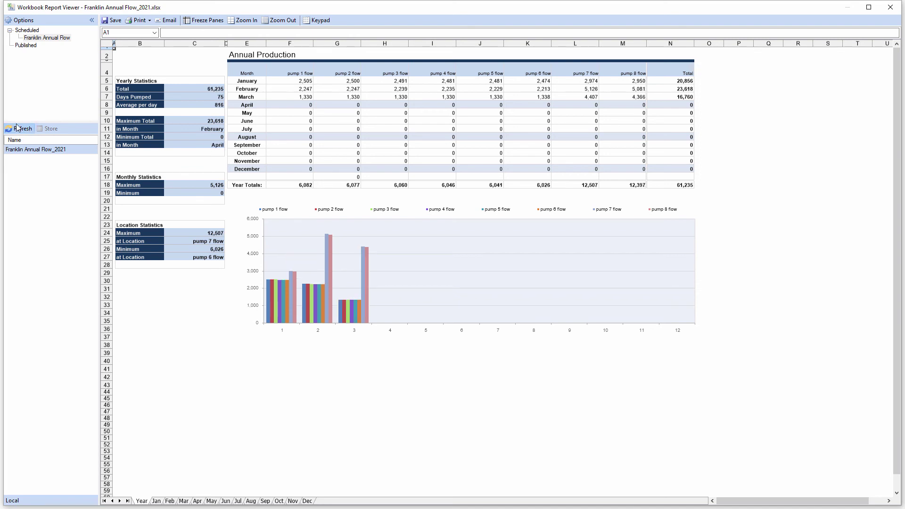
left_click(188, 502)
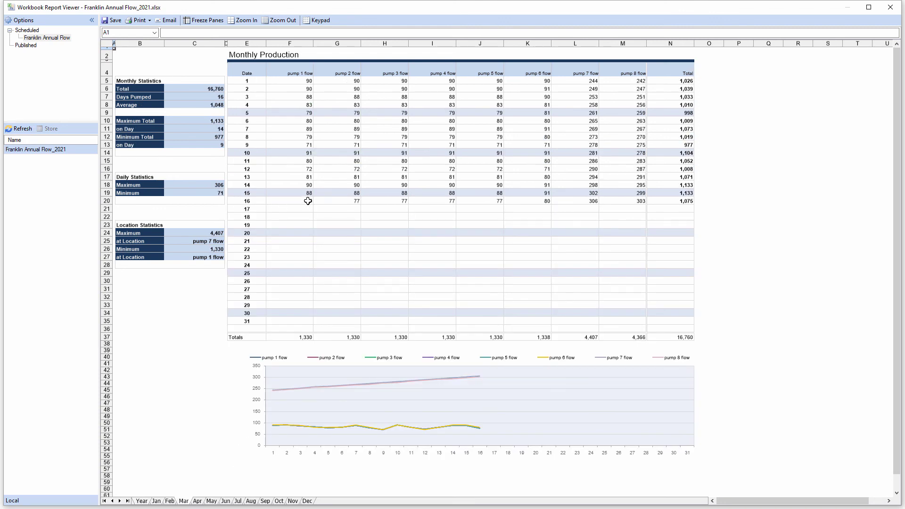
left_click(307, 200)
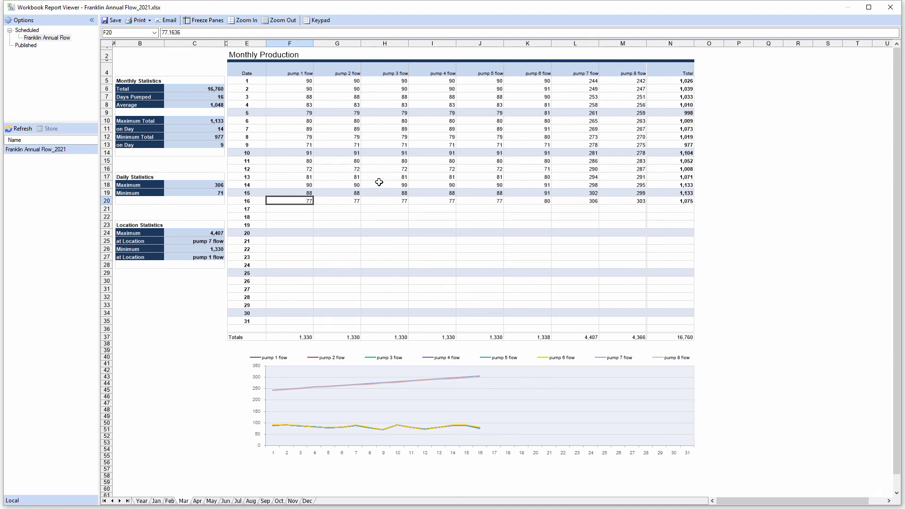
left_click(28, 130)
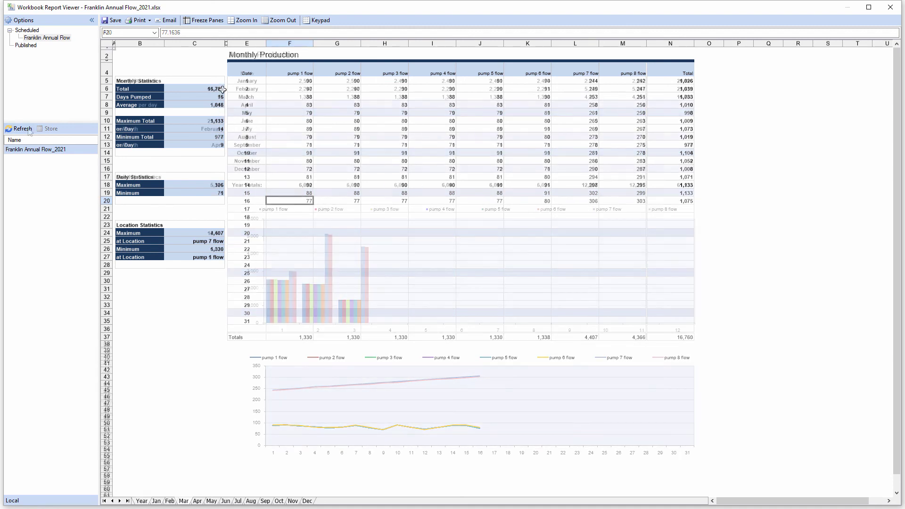